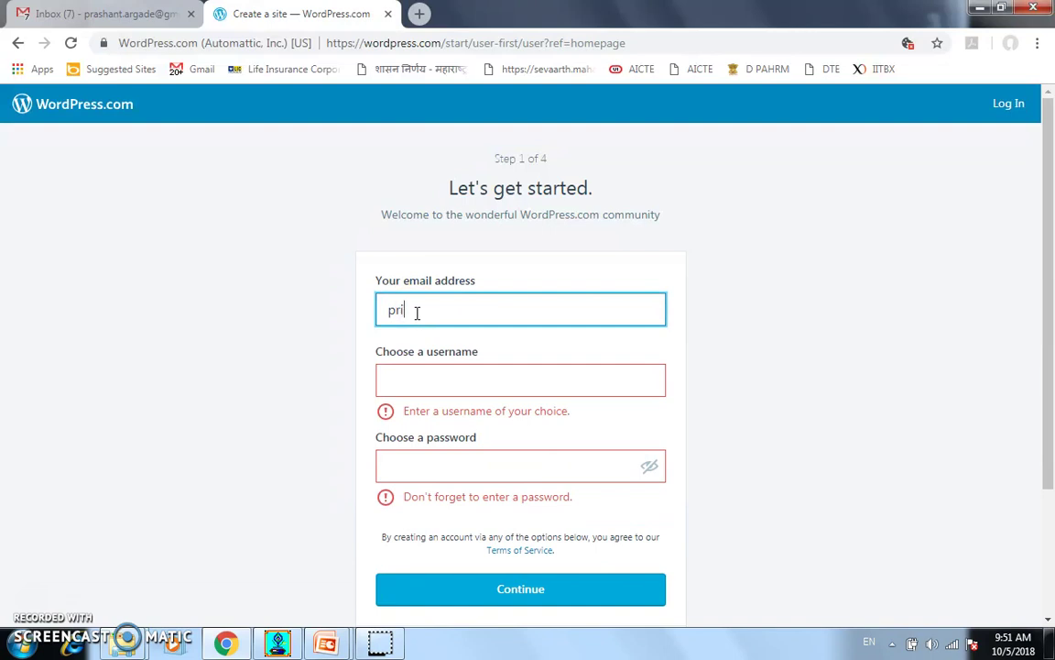
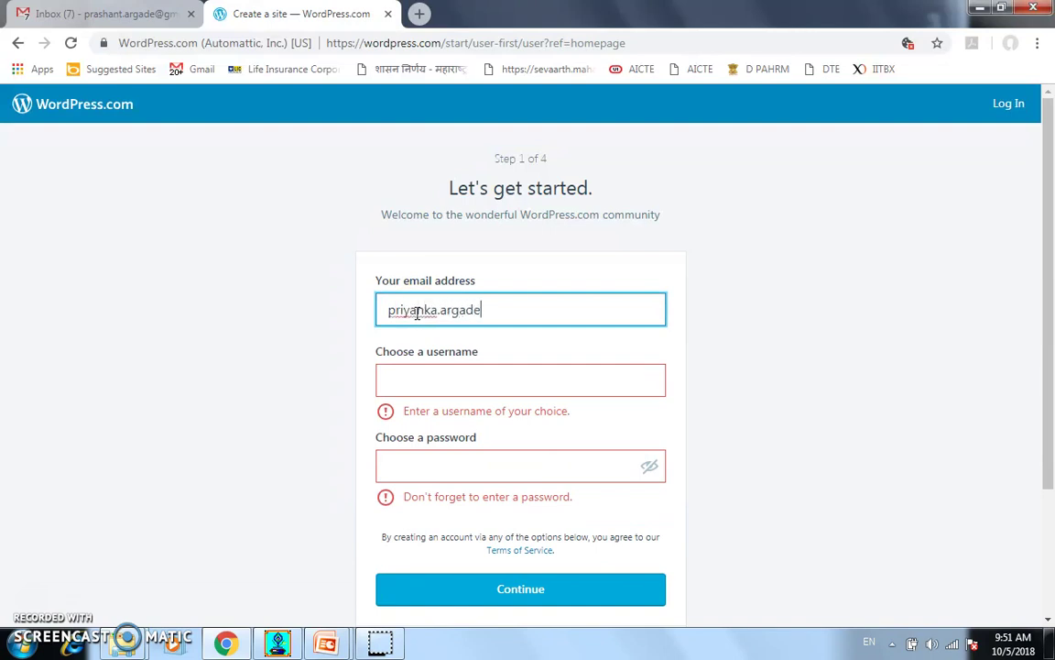
Enter the account e-mail address, a username and a password, then submit the first signup step
{"action": "key", "text": "Tab"}
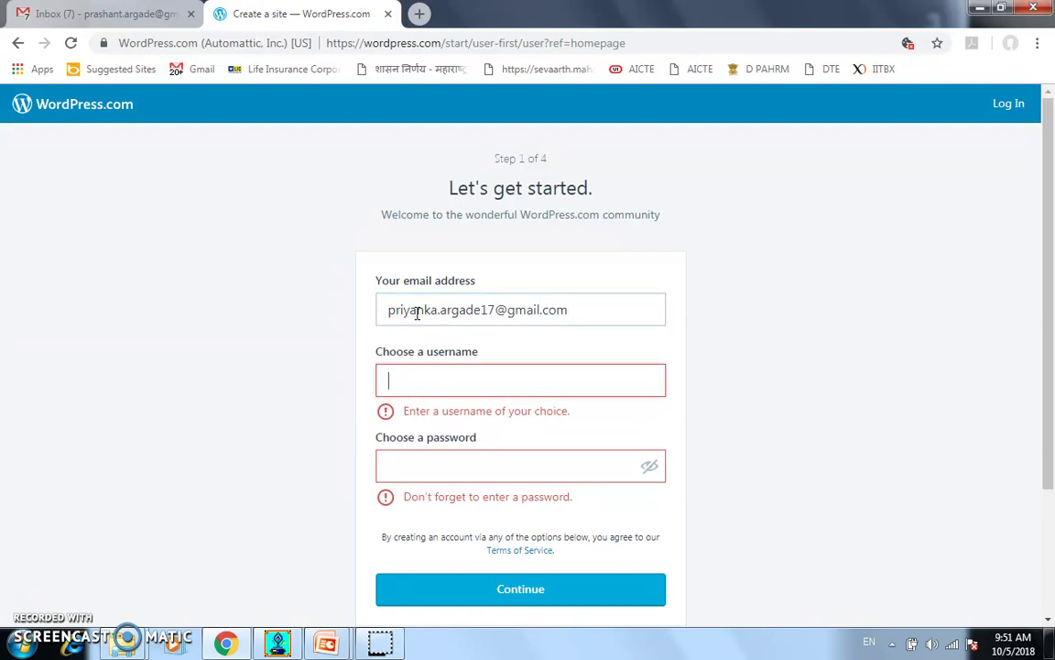
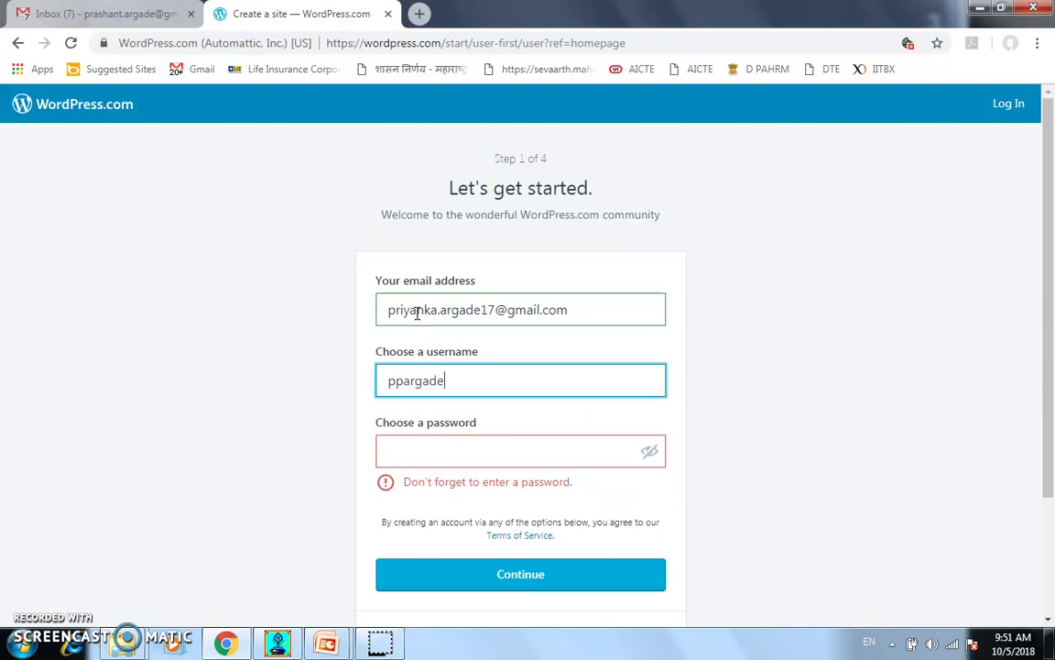
{"action": "key", "text": "Tab"}
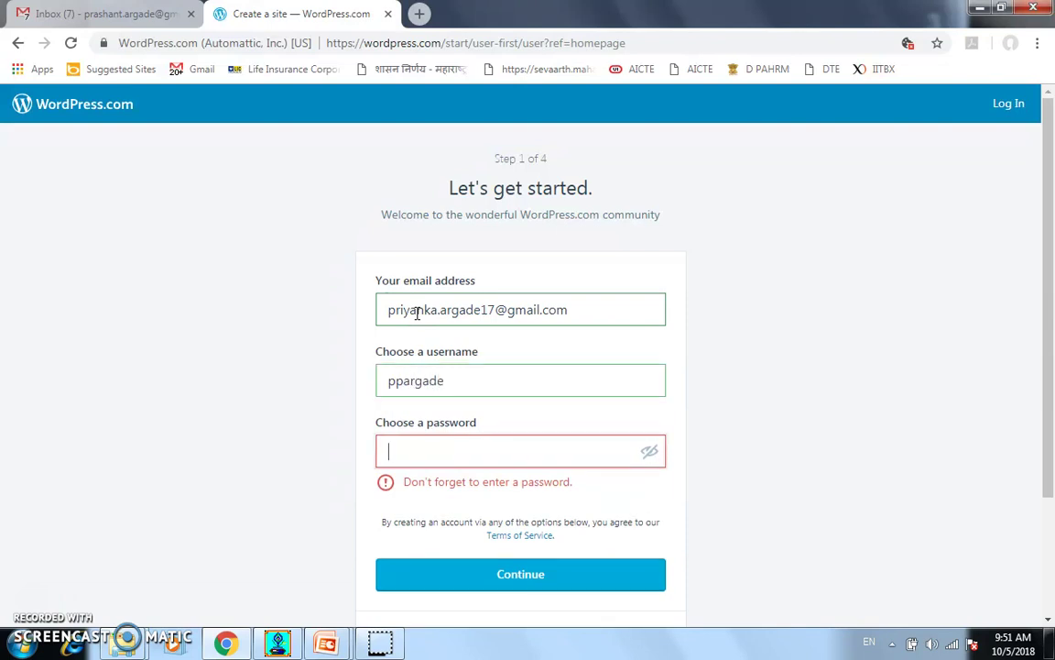
{"action": "type", "text": "••"}
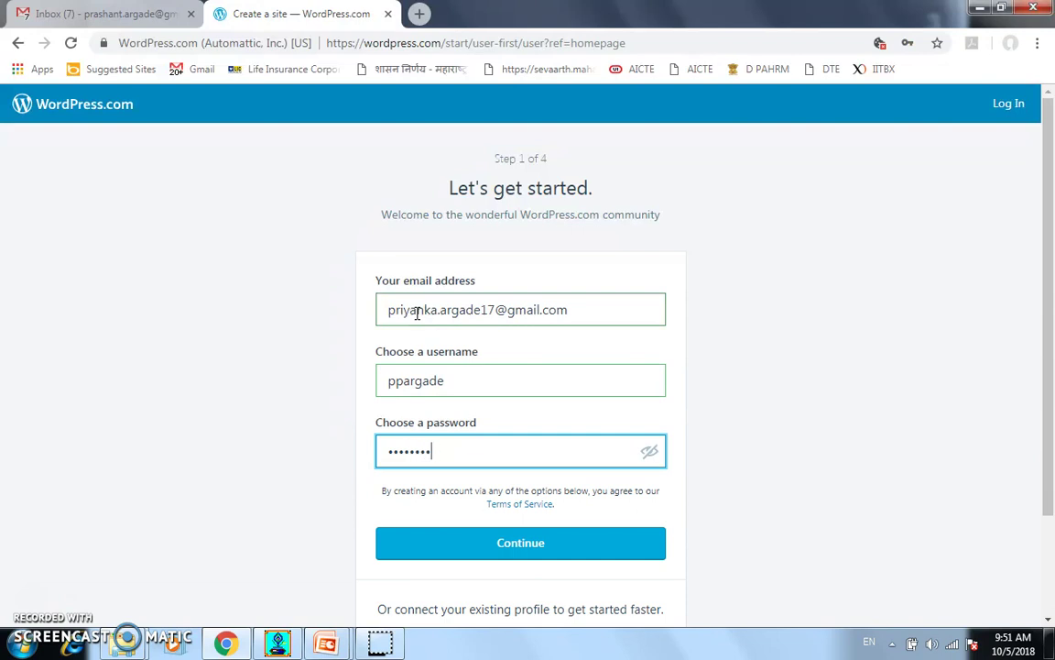
{"action": "left_click", "coordinate": [462, 556]}
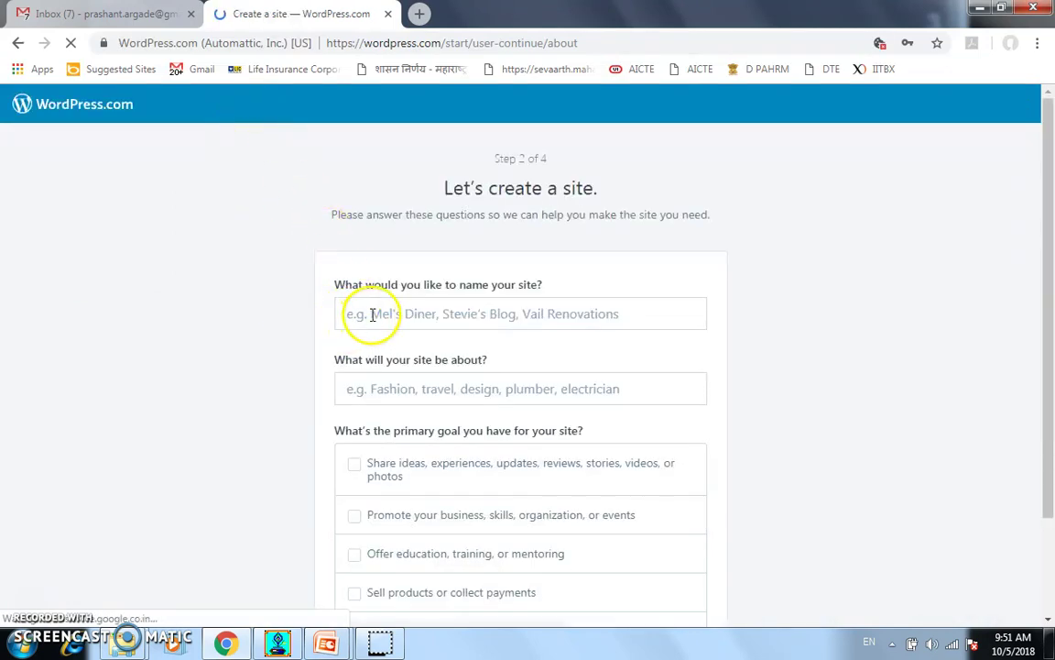
Name the site with the owner's full name and set its topic to Education
{"action": "left_click", "coordinate": [372, 314]}
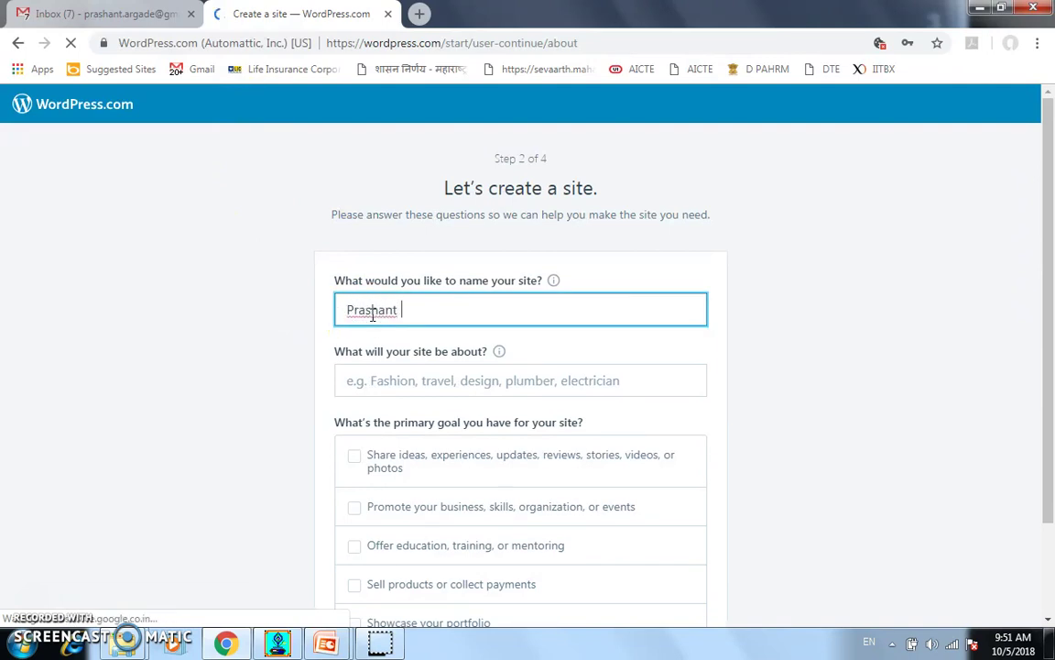
{"action": "left_click", "coordinate": [371, 382]}
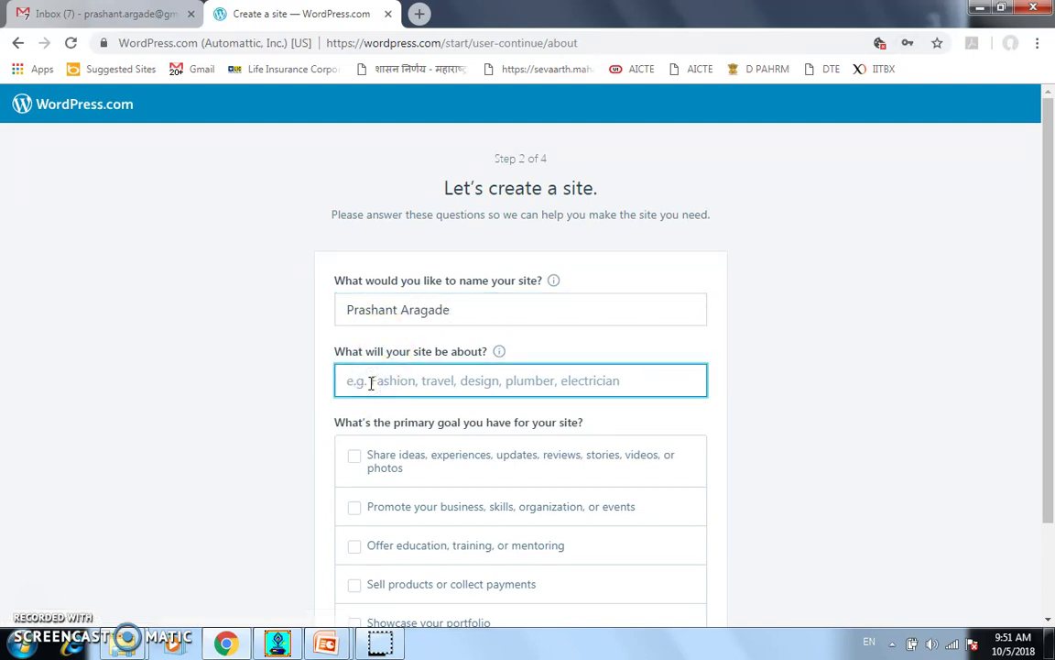
{"action": "type", "text": "Education"}
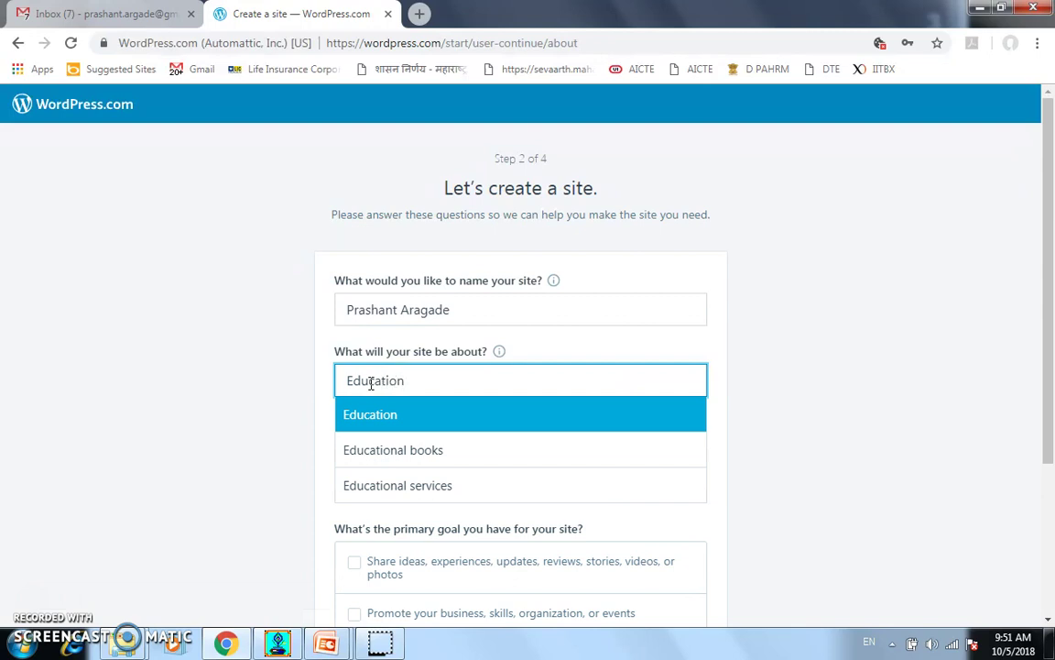
{"action": "key", "text": "Tab"}
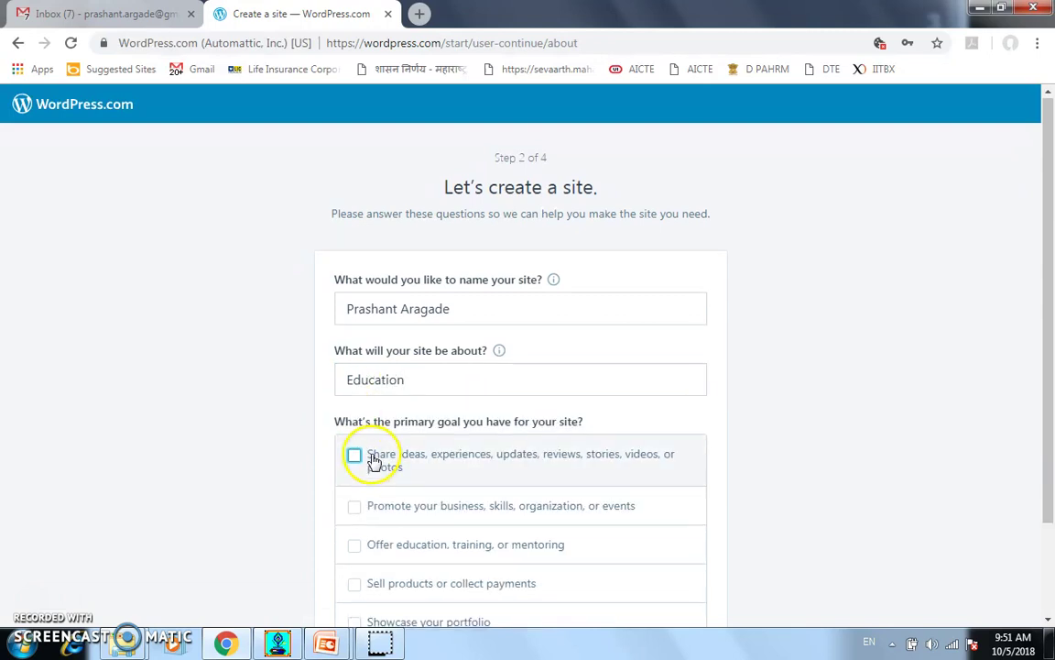
Choose the 'Offer education, training, or mentoring' goal and continue to the address step
{"action": "scroll", "coordinate": [376, 458], "scroll_direction": "down", "scroll_amount": 1}
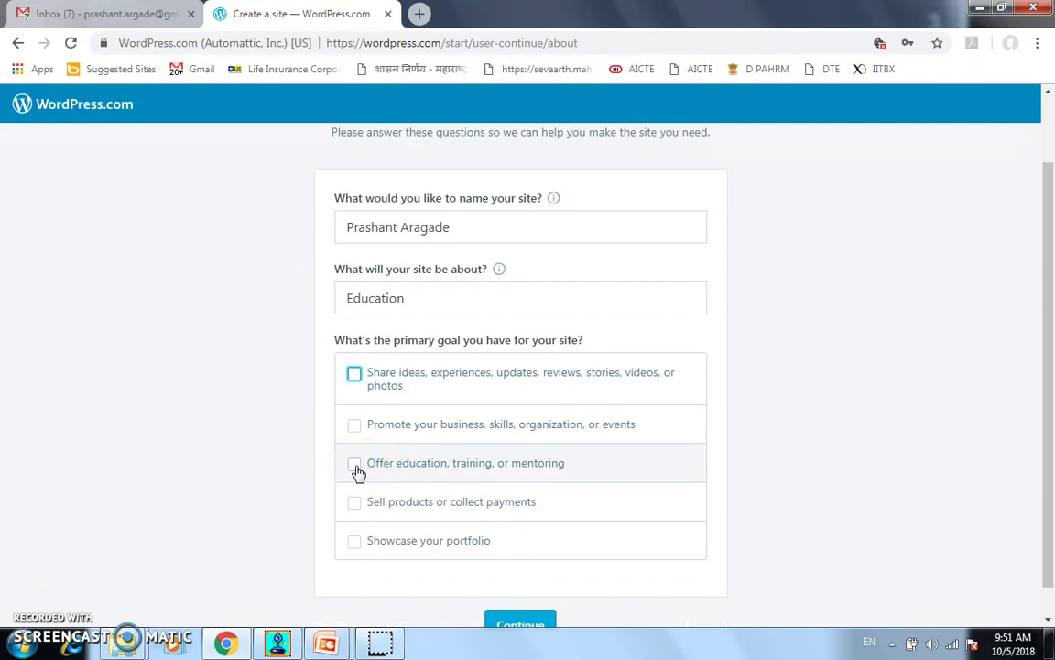
{"action": "left_click", "coordinate": [356, 465]}
{"action": "scroll", "coordinate": [358, 485], "scroll_direction": "down", "scroll_amount": 1}
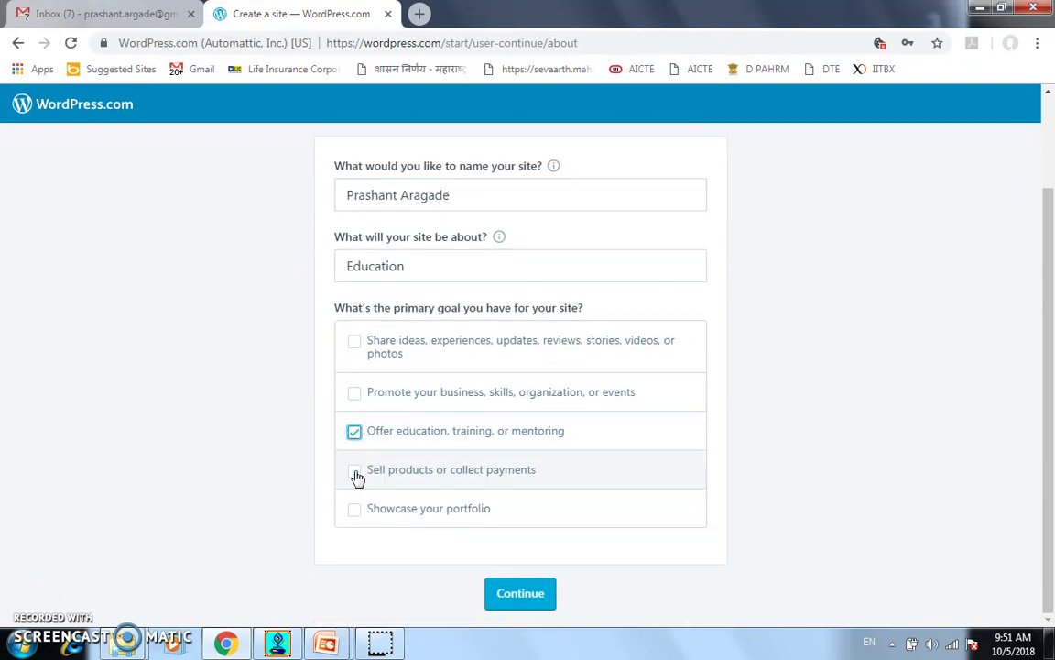
{"action": "left_click", "coordinate": [527, 593]}
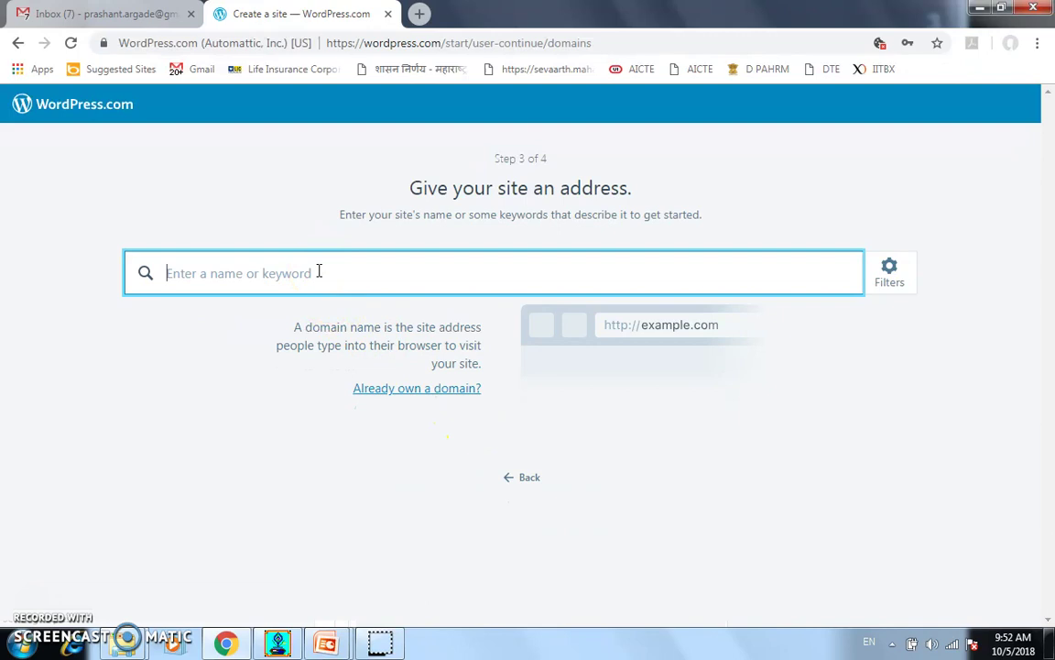
Search 'pp' for an address, pick the free .wordpress.com subdomain and start on the Free plan
{"action": "left_click", "coordinate": [288, 273]}
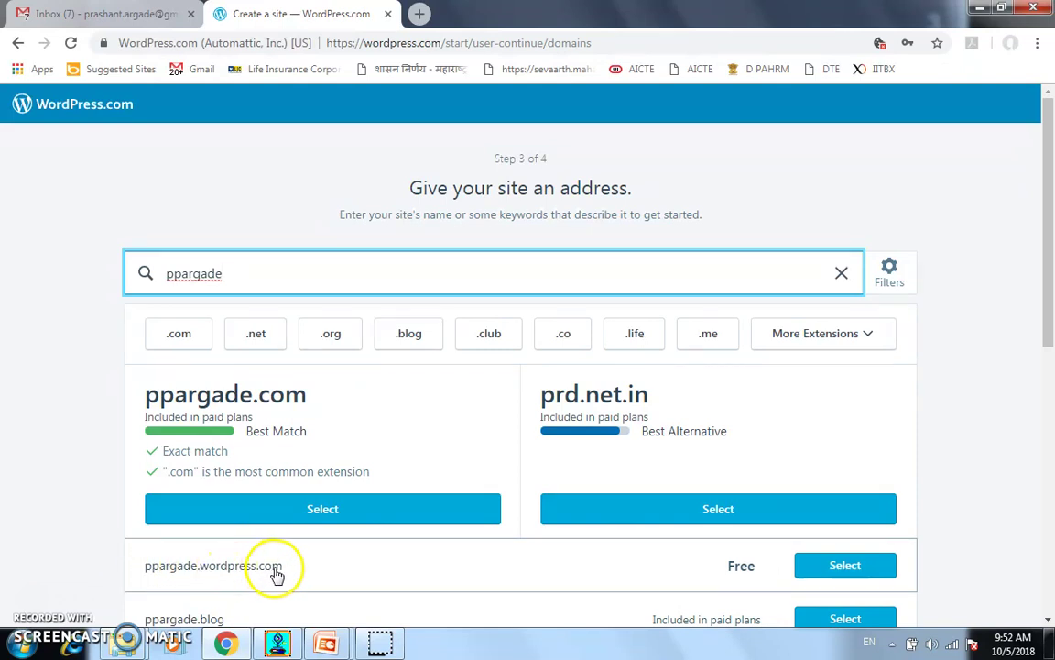
{"action": "left_click", "coordinate": [830, 575]}
{"action": "left_click", "coordinate": [830, 574]}
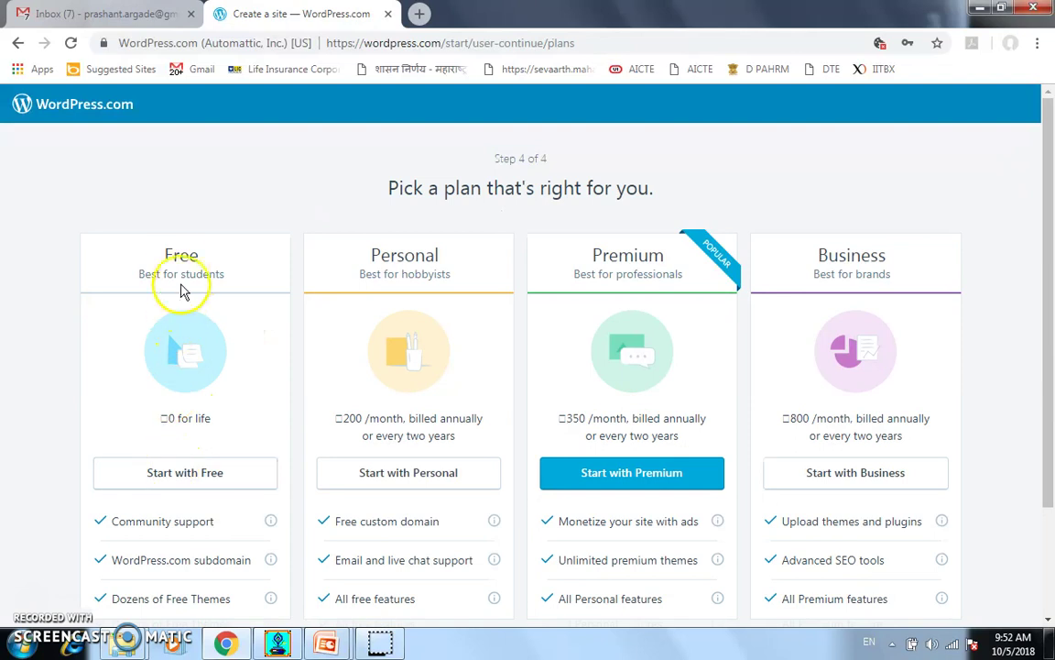
{"action": "left_click", "coordinate": [167, 475]}
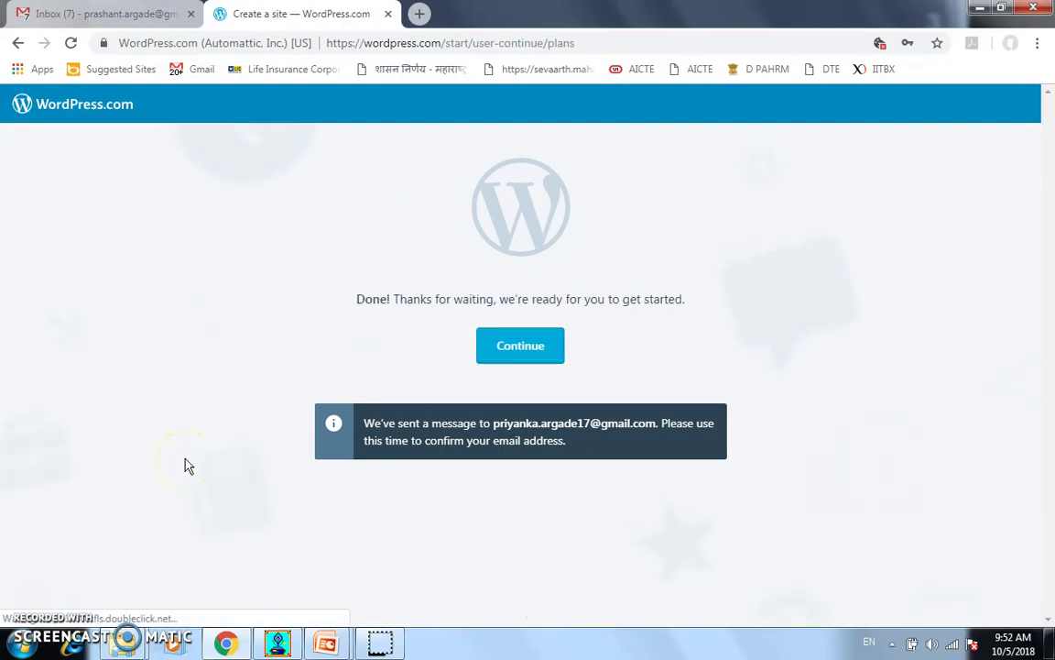
{"action": "left_click", "coordinate": [89, 13]}
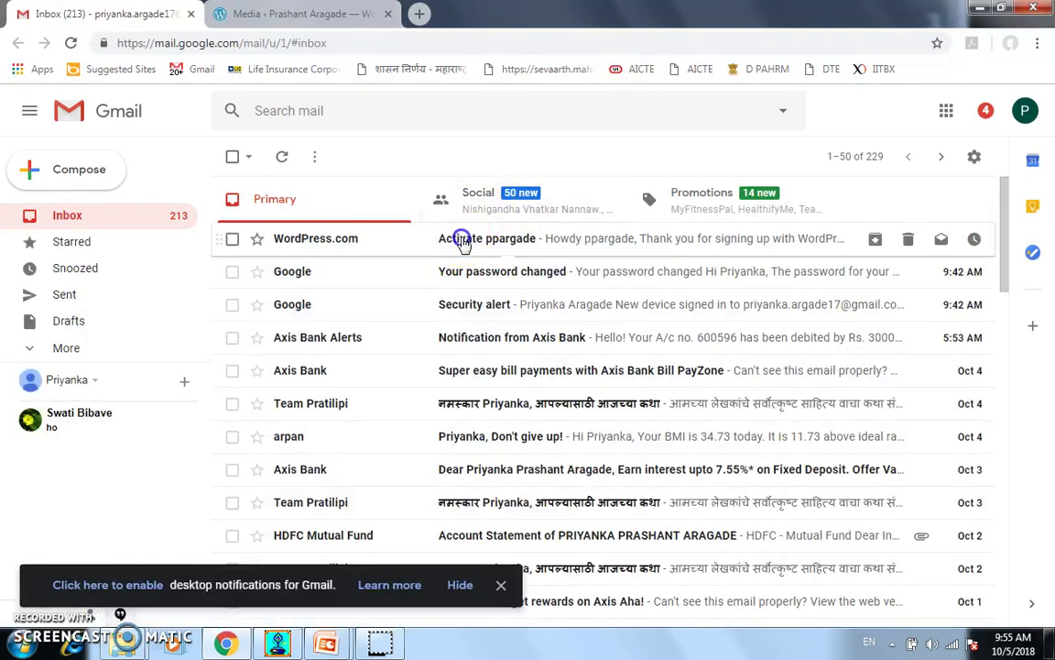
Open the WordPress.com activation email in Gmail and confirm the account's email address
{"action": "left_click", "coordinate": [463, 240]}
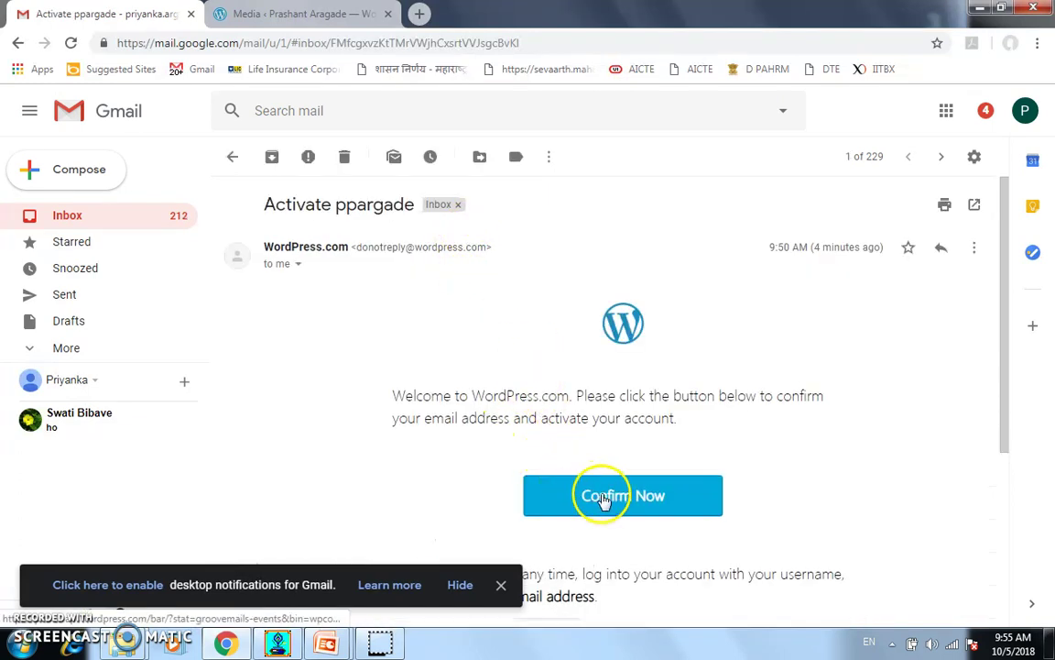
{"action": "left_click", "coordinate": [605, 500]}
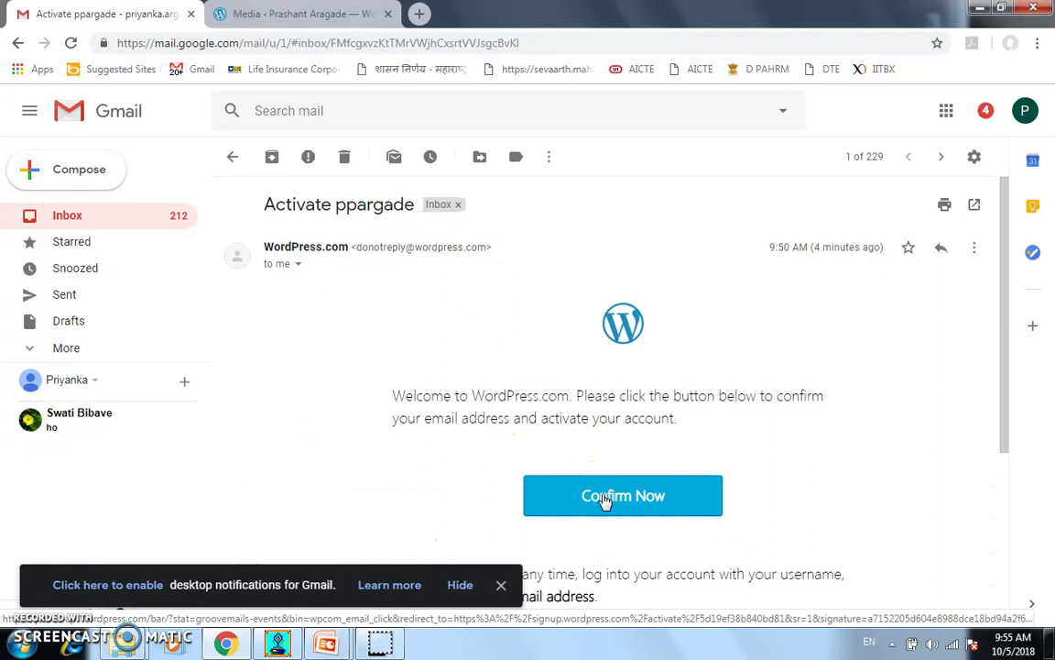
{"action": "left_click", "coordinate": [604, 500]}
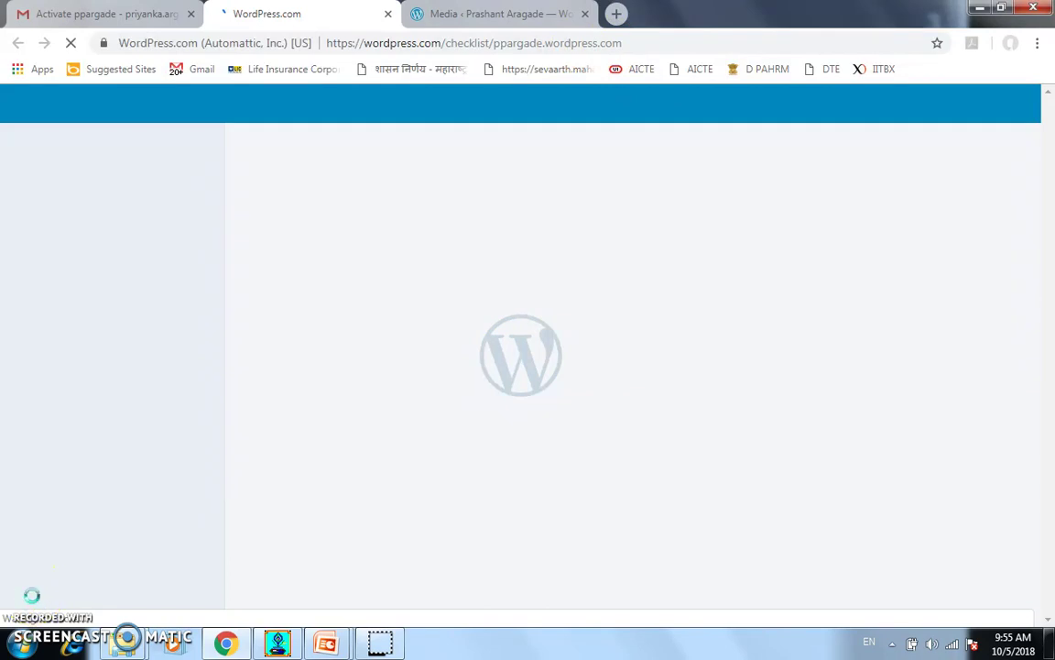
Go from the checklist to the site's Blog Posts list and start a new post
{"action": "left_click", "coordinate": [309, 371]}
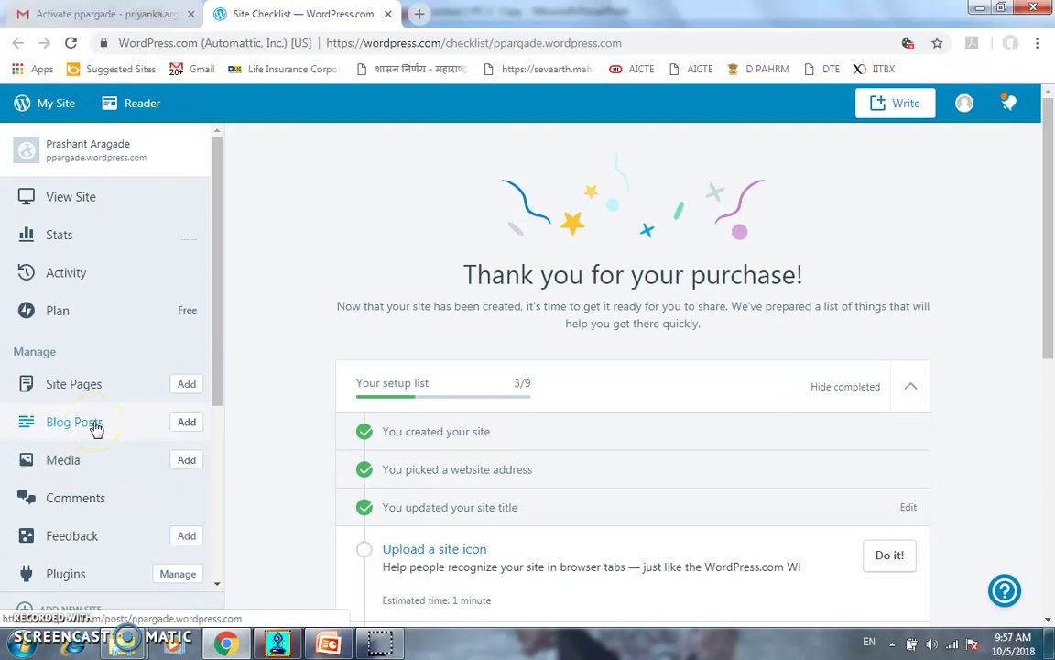
{"action": "left_click", "coordinate": [95, 427]}
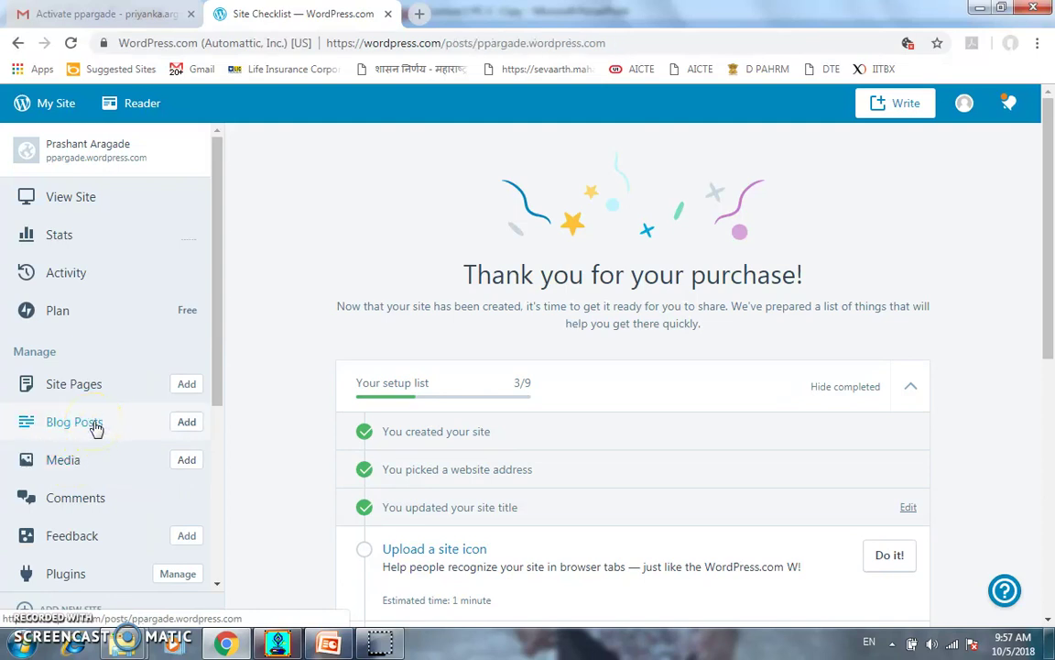
{"action": "left_click", "coordinate": [187, 422]}
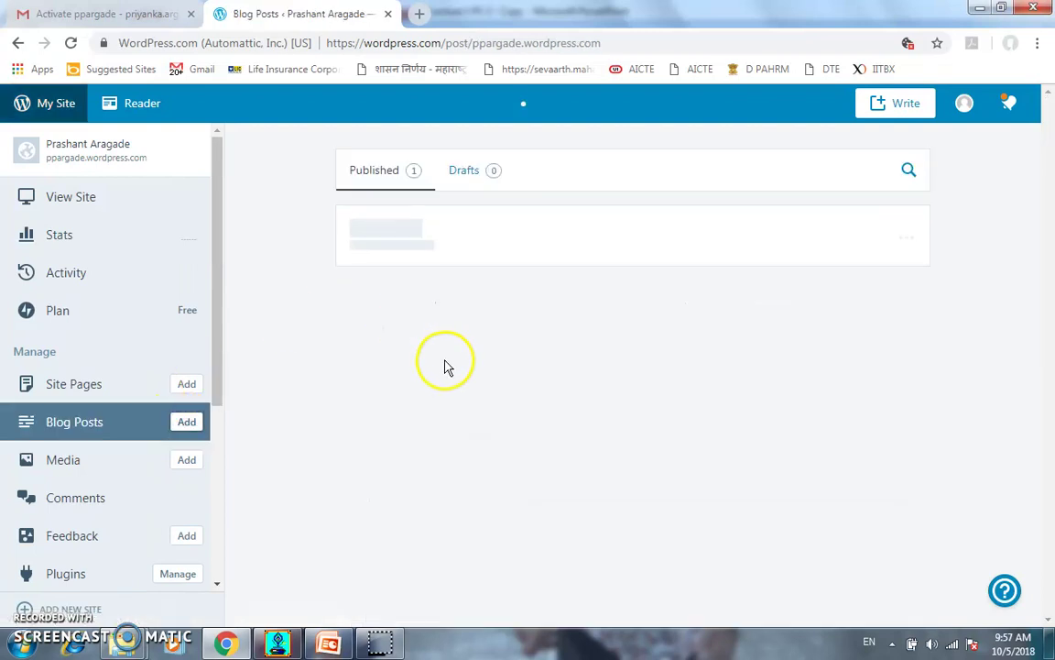
{"action": "left_click", "coordinate": [451, 237]}
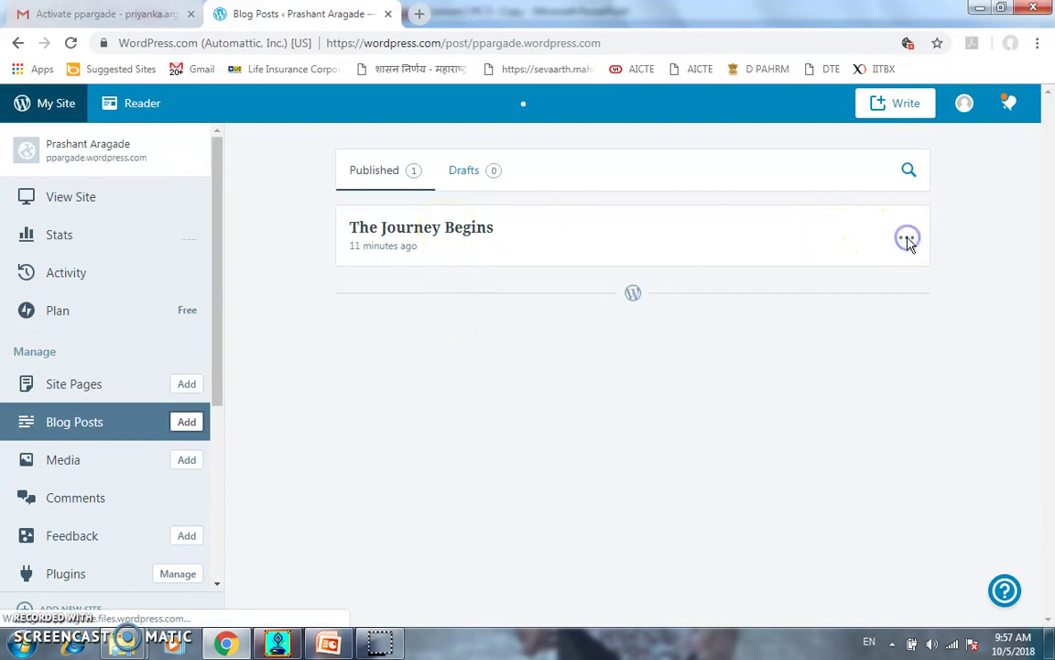
{"action": "left_click", "coordinate": [397, 223]}
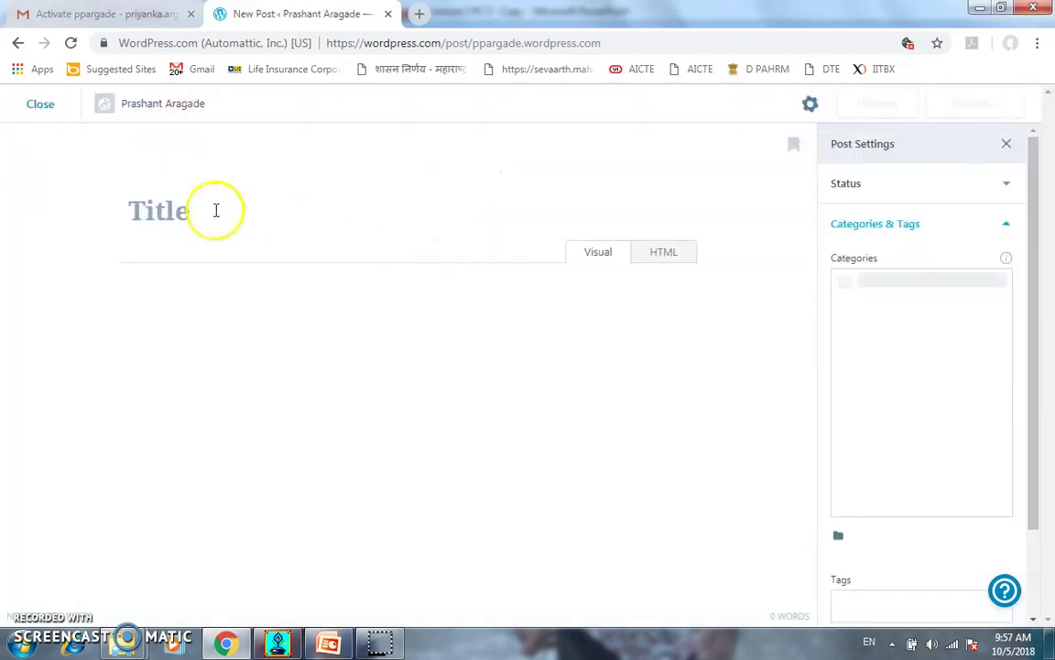
Title the post 'About FDP 101x' and write 'FDP 101x designed for technical teacher' in the body
{"action": "left_click", "coordinate": [172, 209]}
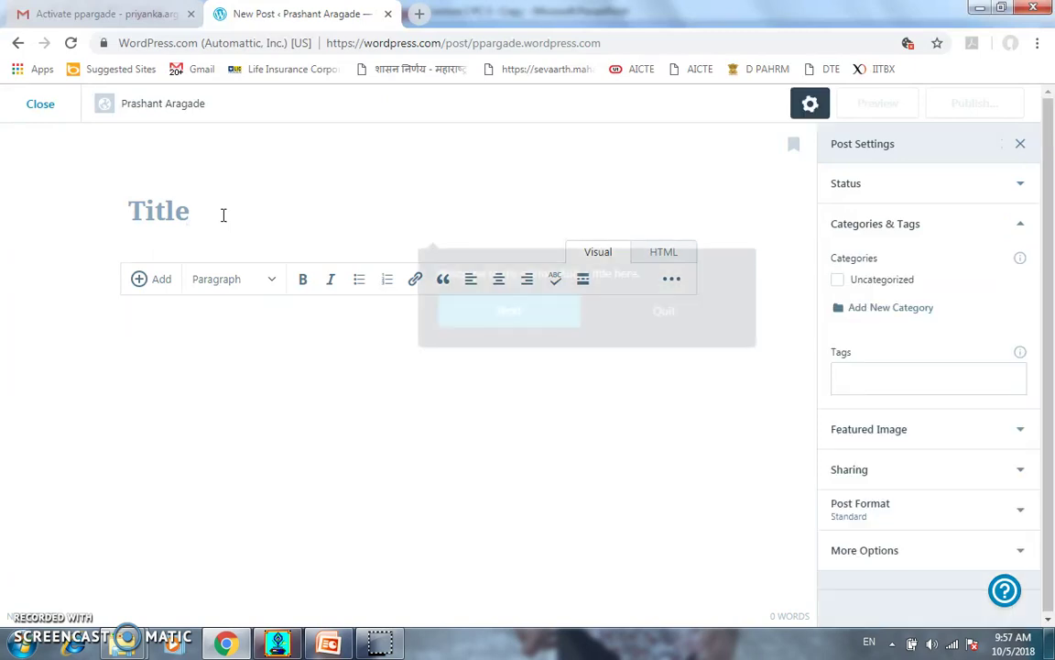
{"action": "type", "text": "About FDP 101x"}
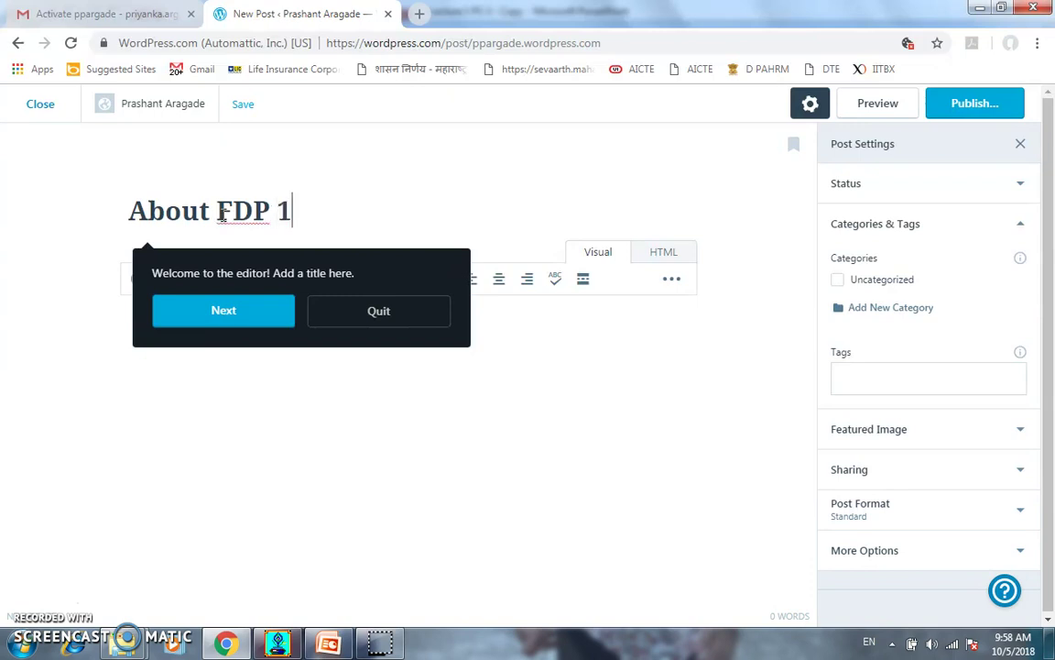
{"action": "left_click", "coordinate": [348, 320]}
{"action": "left_click", "coordinate": [271, 356]}
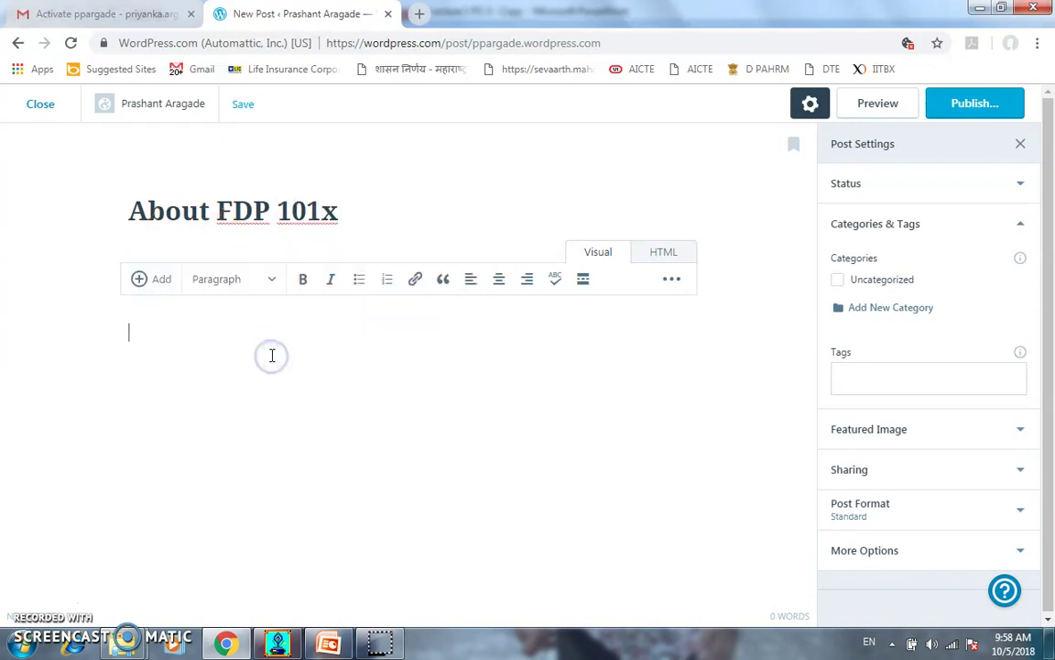
{"action": "type", "text": "FDP 1"}
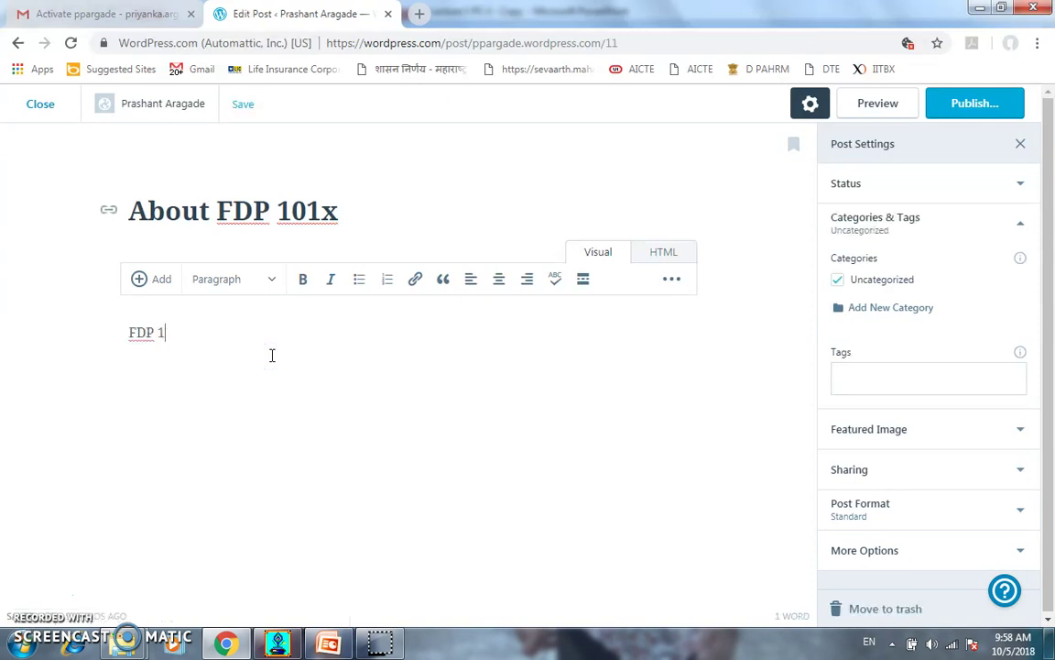
{"action": "type", "text": "01x designed for tech"}
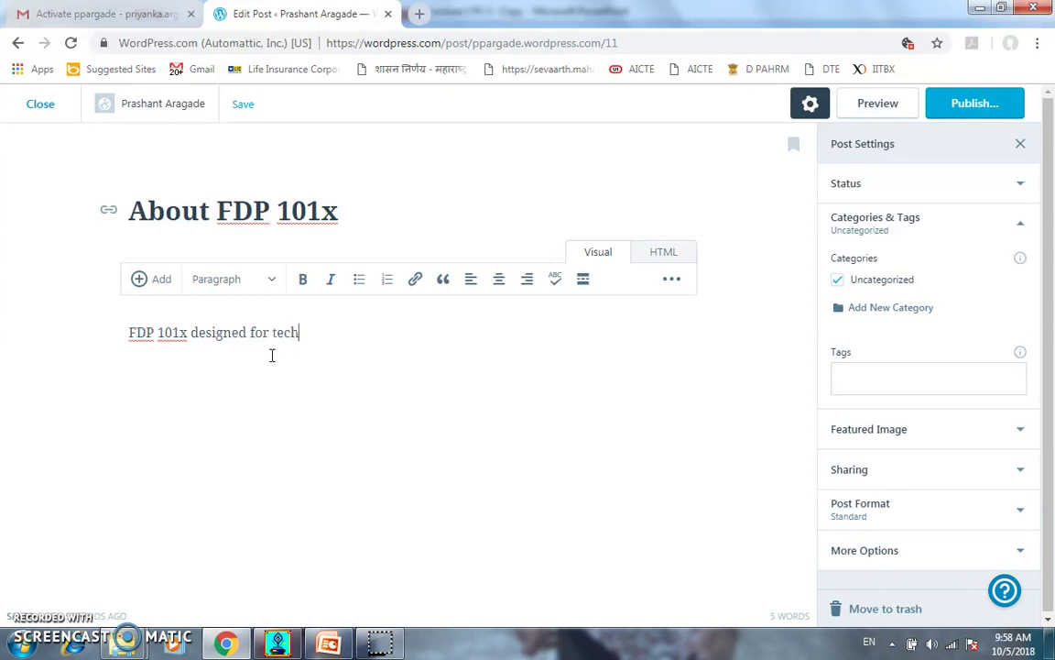
{"action": "type", "text": "nical teavher"}
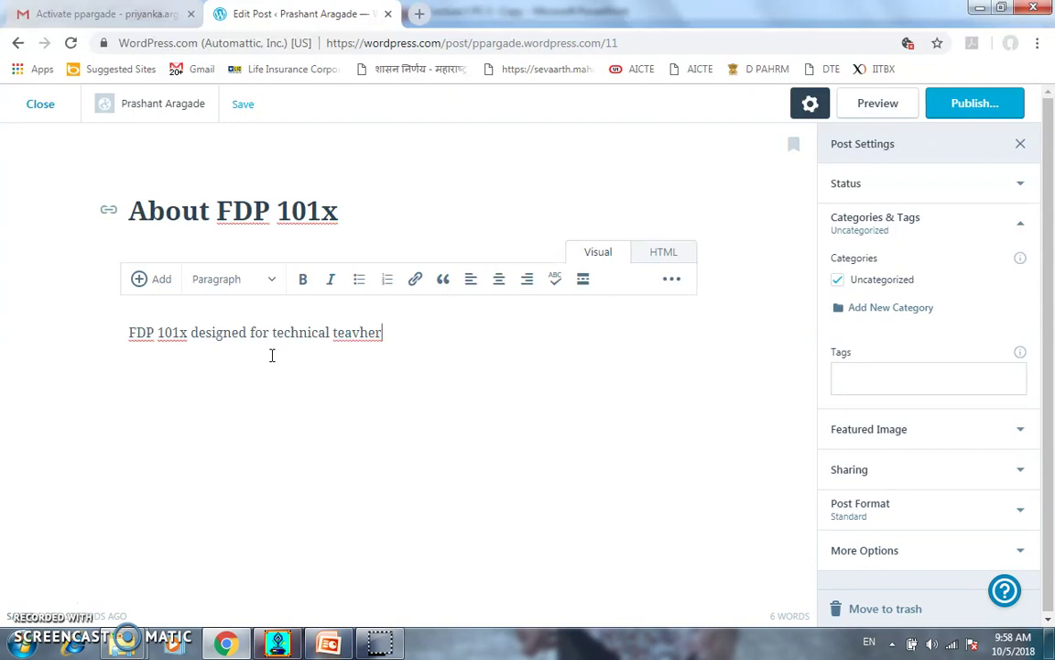
{"action": "key", "text": "BackSpace"}
{"action": "key", "text": "BackSpace"}
{"action": "key", "text": "BackSpace"}
{"action": "key", "text": "BackSpace"}
{"action": "type", "text": "her"}
Start an empty line below the sentence and bring up the Add menu for media
{"action": "left_click", "coordinate": [290, 354]}
{"action": "left_click", "coordinate": [271, 376]}
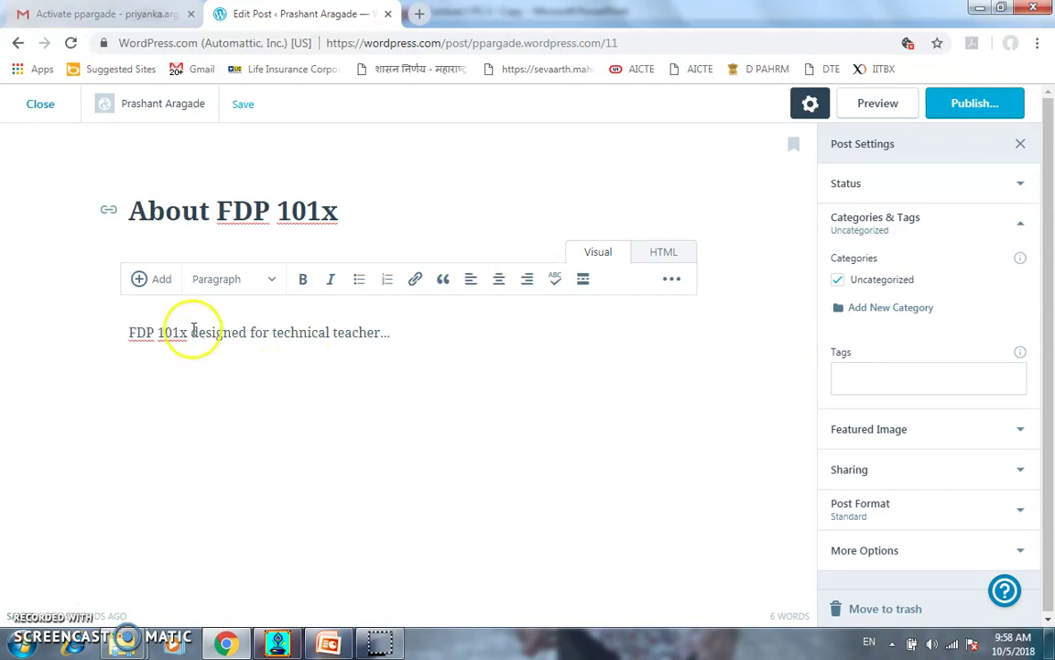
{"action": "left_click", "coordinate": [147, 281]}
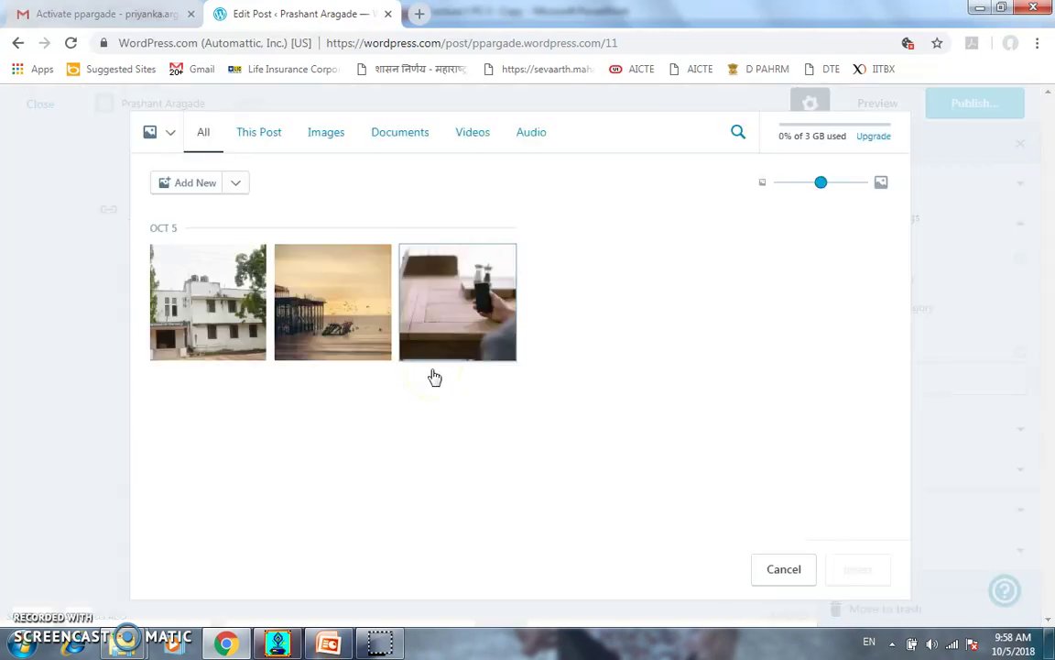
Upload the FDP101x Course Journal PDF and insert it as a link below the opening line
{"action": "left_click", "coordinate": [187, 186]}
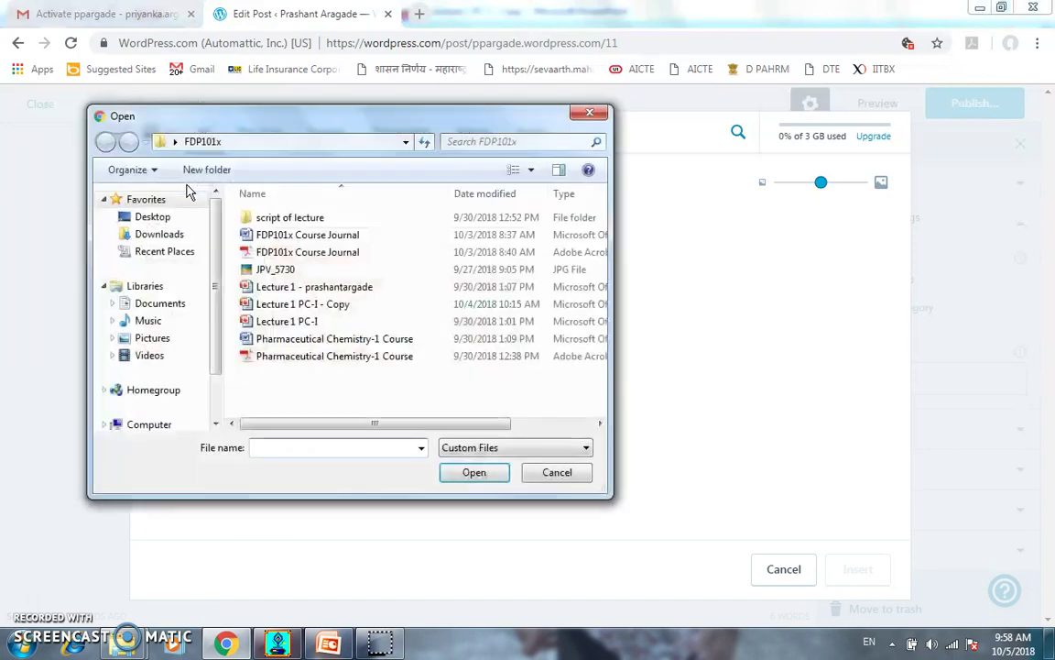
{"action": "left_click", "coordinate": [293, 252]}
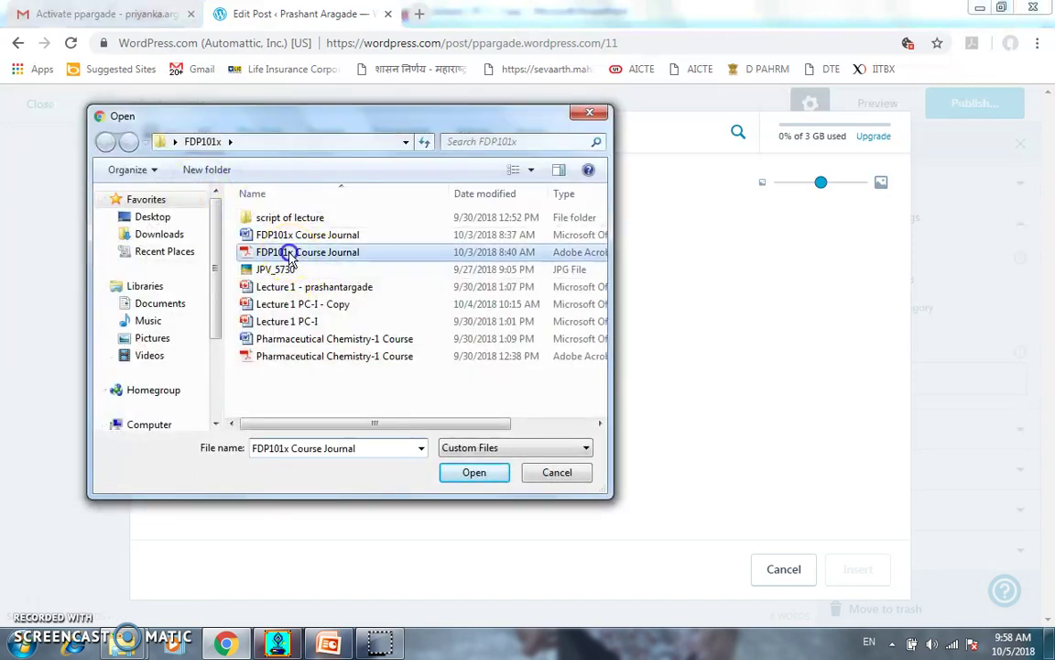
{"action": "left_click", "coordinate": [474, 471]}
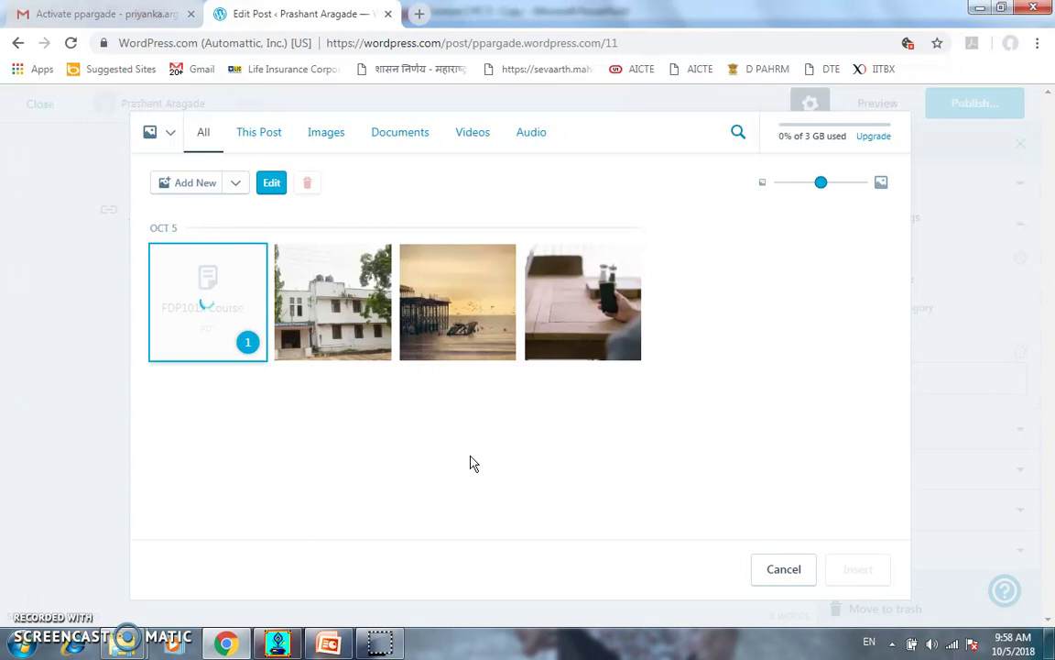
{"action": "left_click", "coordinate": [204, 325]}
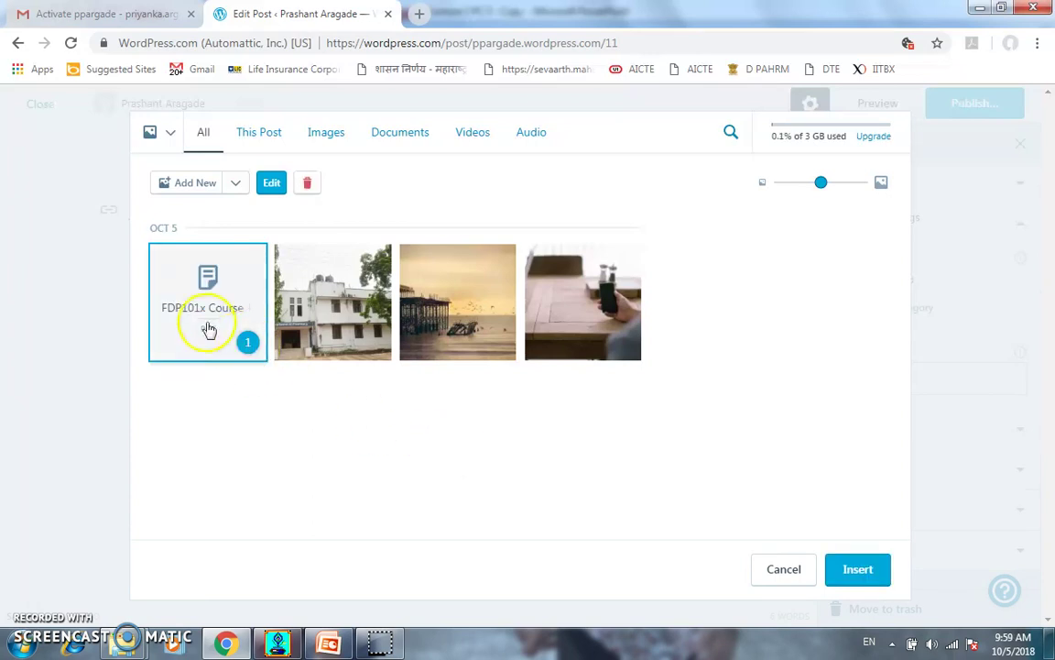
{"action": "left_click", "coordinate": [852, 569]}
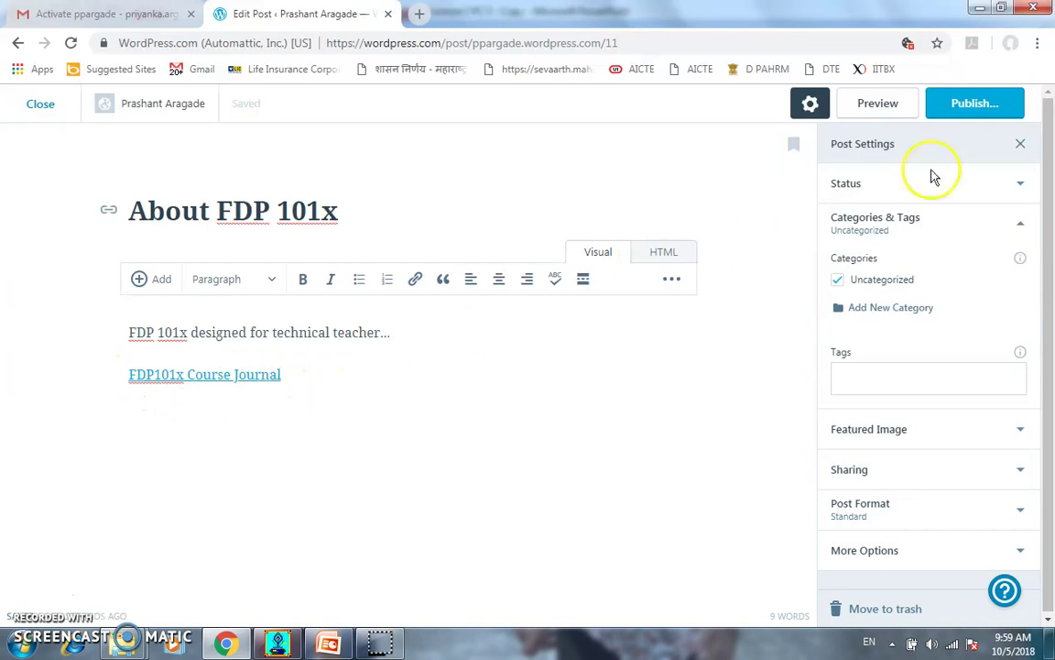
View the pre-publish panel, then close the editor leaving 'About FDP 101x' as a draft
{"action": "left_click", "coordinate": [971, 106]}
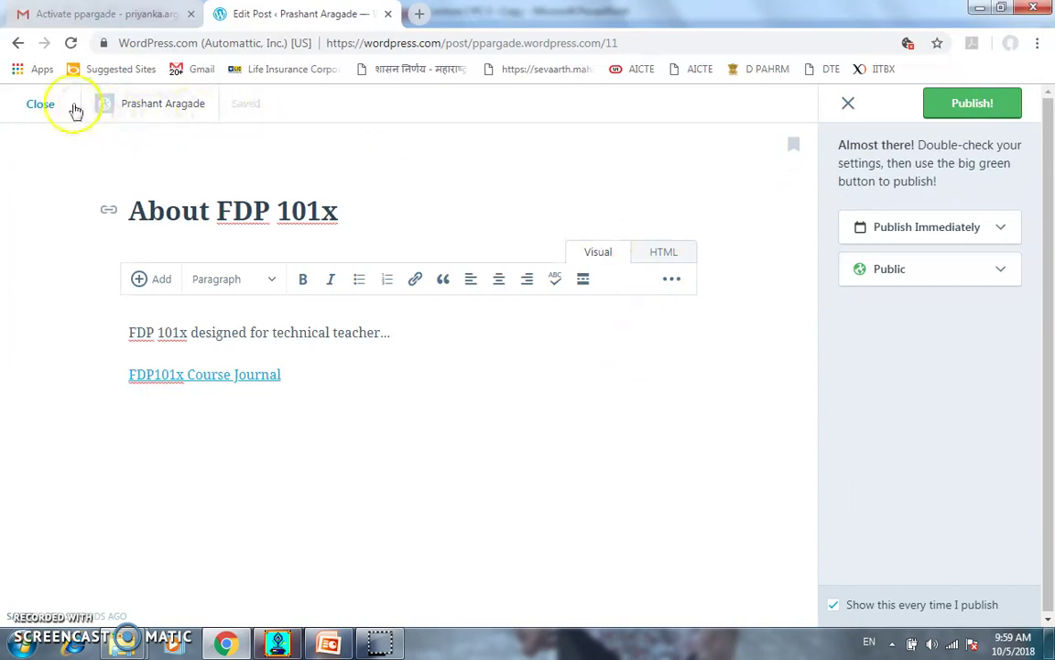
{"action": "left_click", "coordinate": [40, 105]}
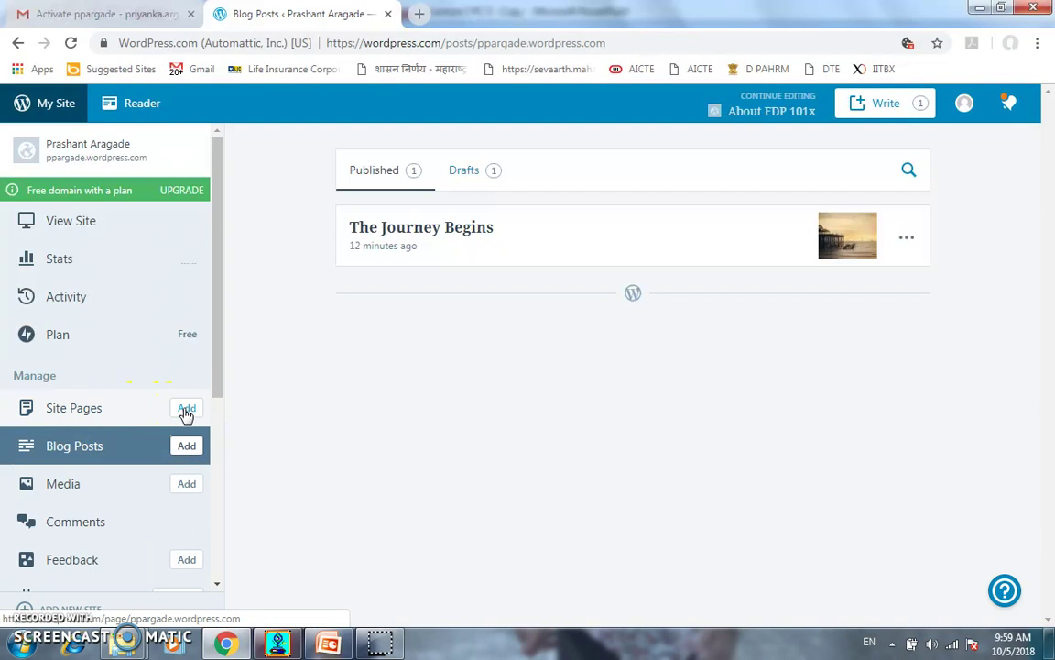
Start a new page titled 'Study Material' with the sentence 'This pages gives OER for students.'
{"action": "left_click", "coordinate": [186, 409]}
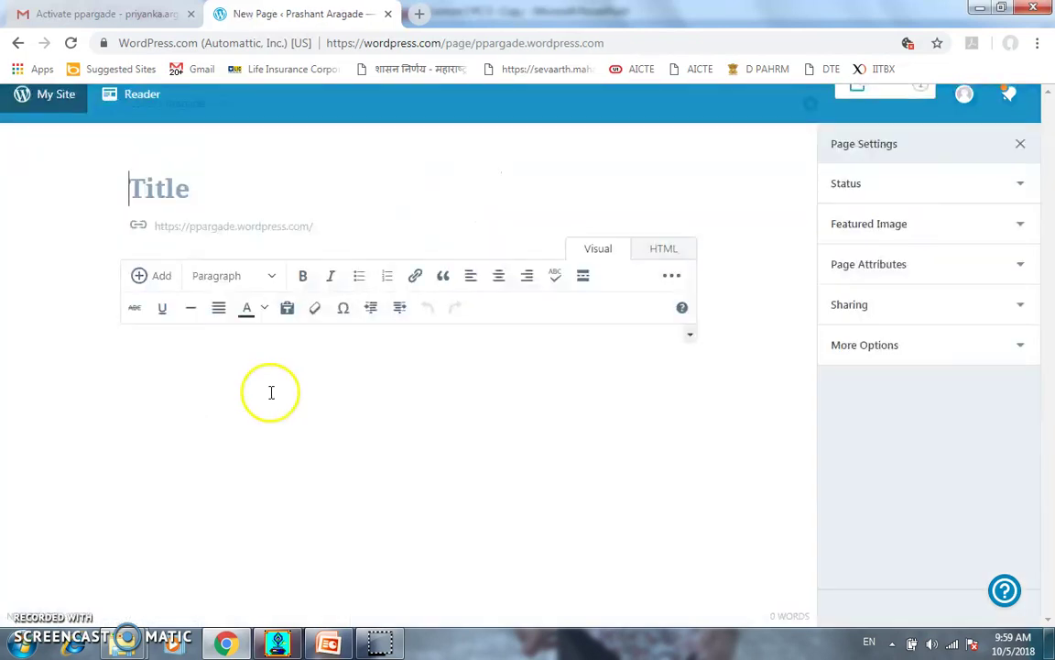
{"action": "left_click", "coordinate": [368, 399]}
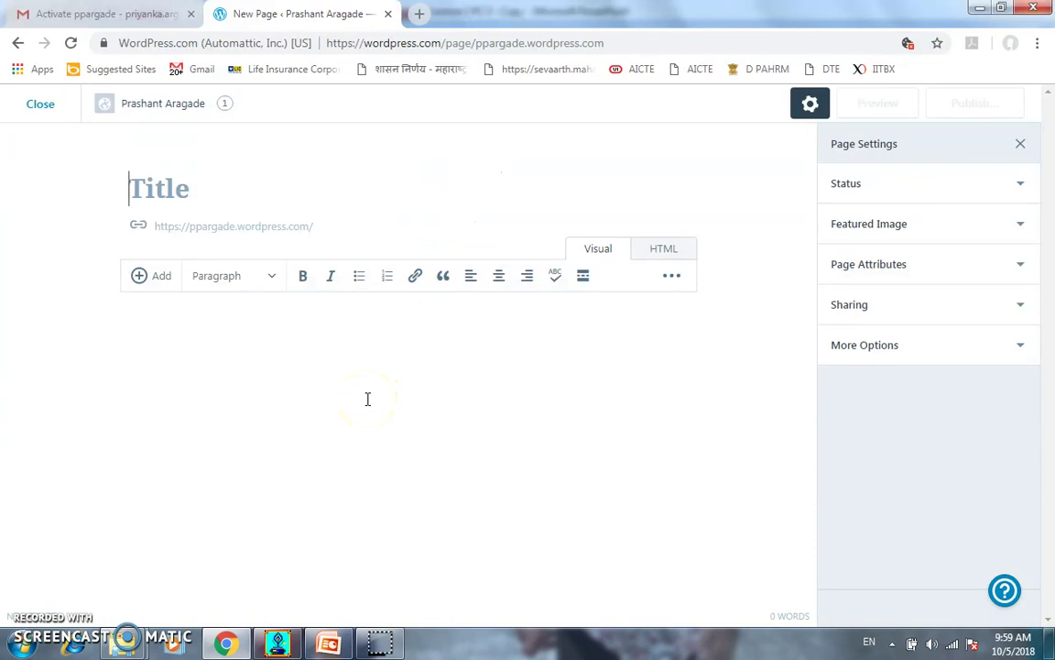
{"action": "type", "text": "Study"}
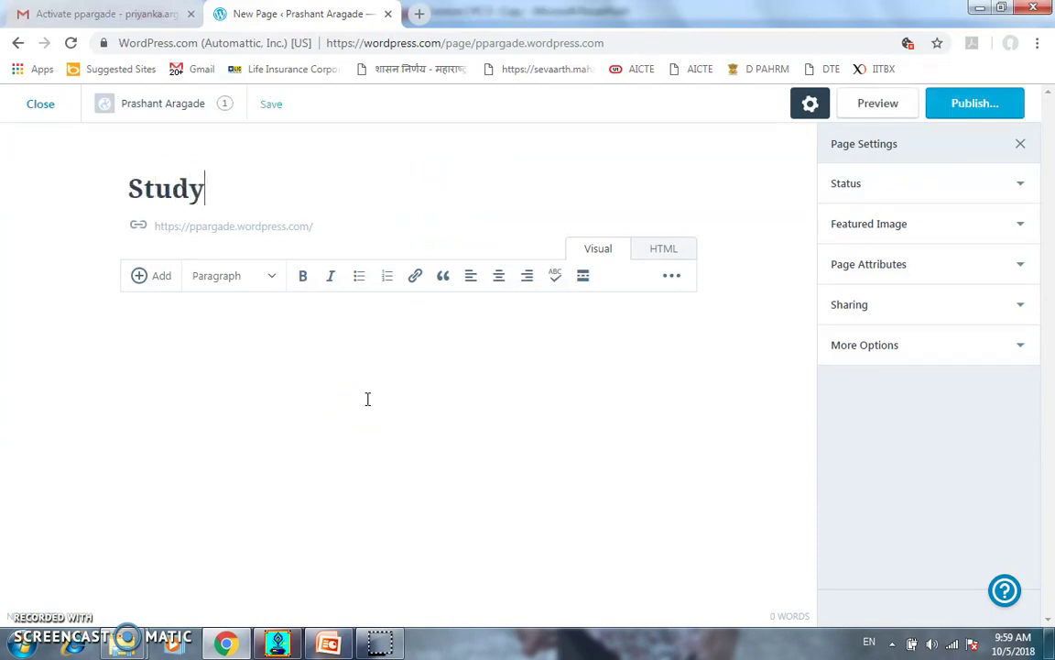
{"action": "type", "text": " Mater"}
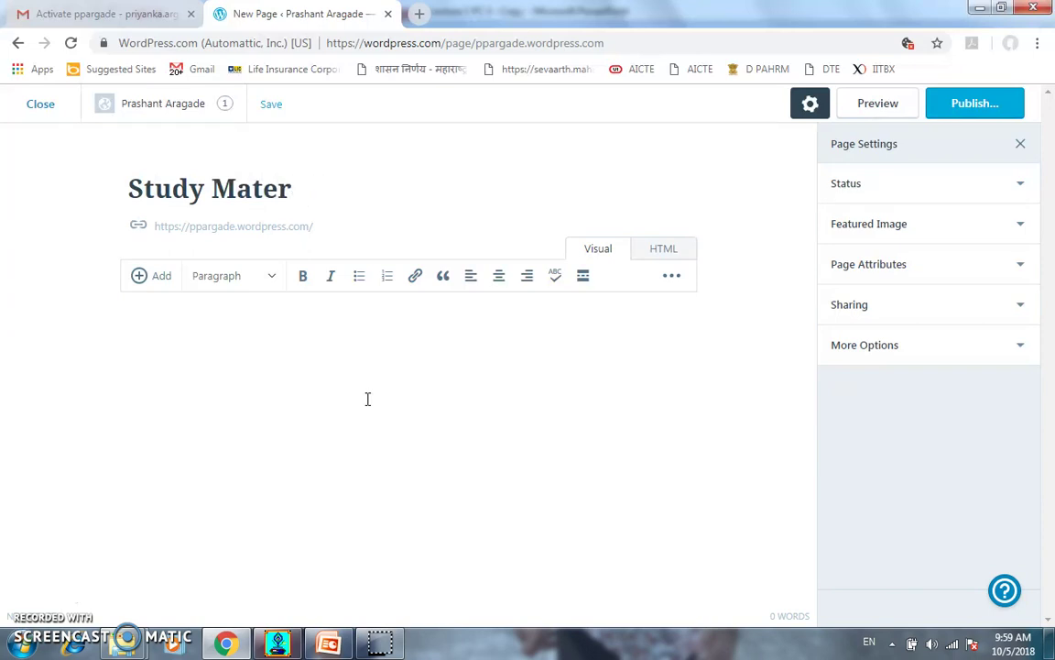
{"action": "type", "text": "aial"}
{"action": "left_click", "coordinate": [368, 398]}
{"action": "type", "text": "This"}
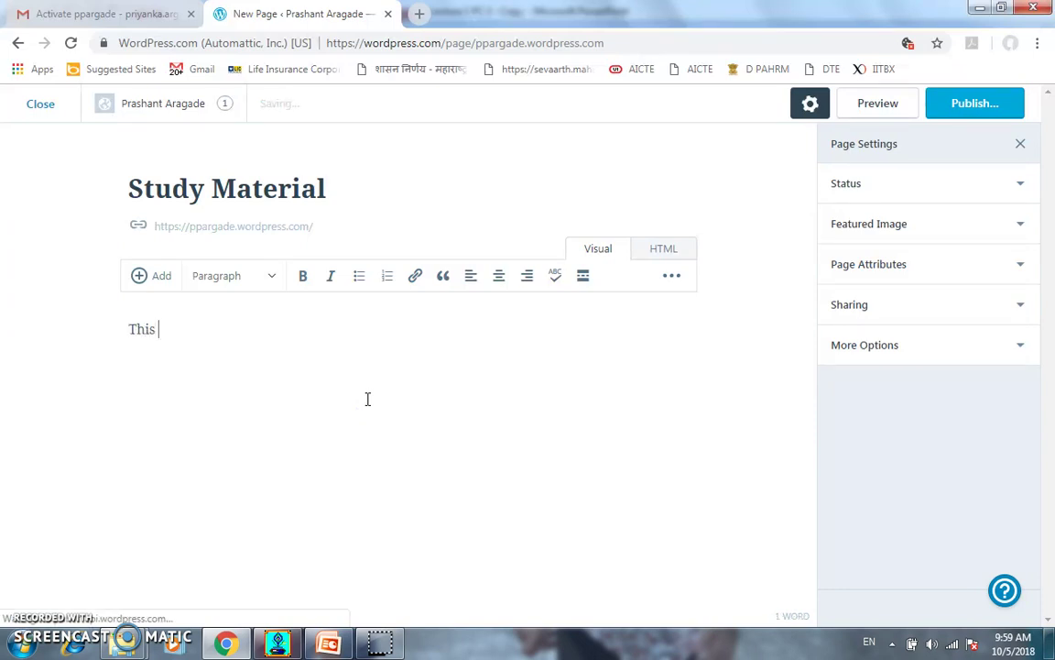
{"action": "type", "text": " pages gives OER f"}
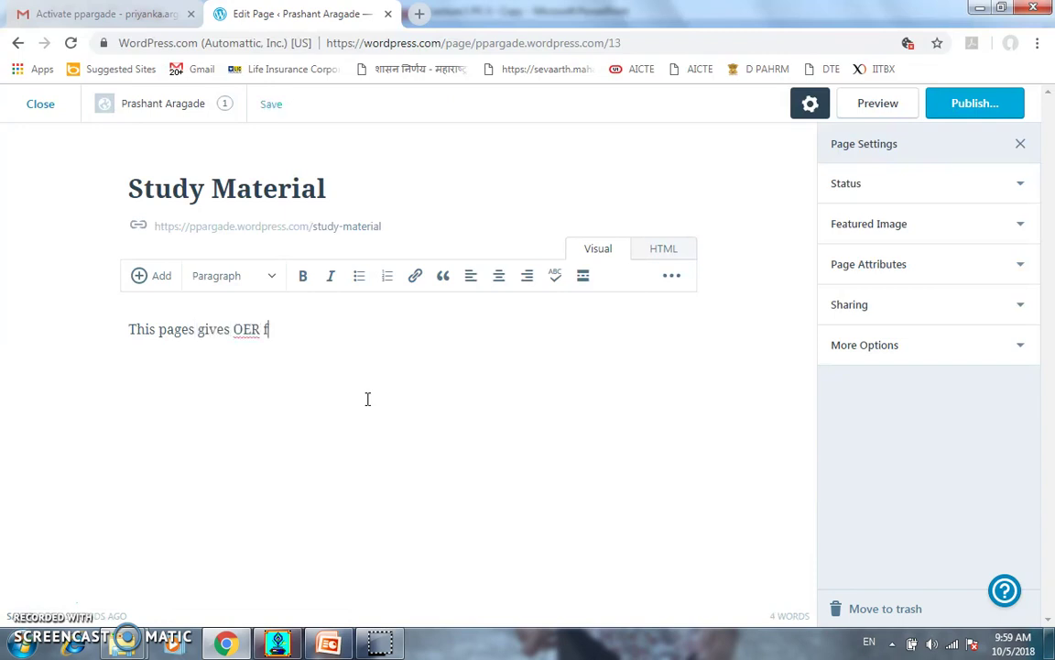
{"action": "type", "text": "or std"}
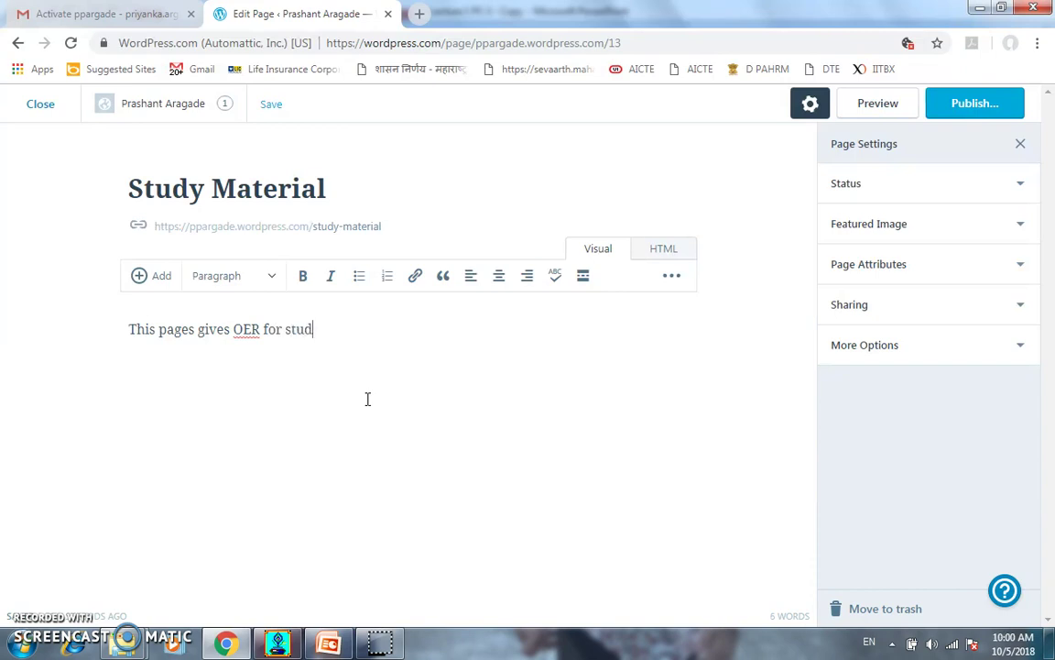
{"action": "left_click", "coordinate": [359, 410]}
{"action": "key", "text": "Return"}
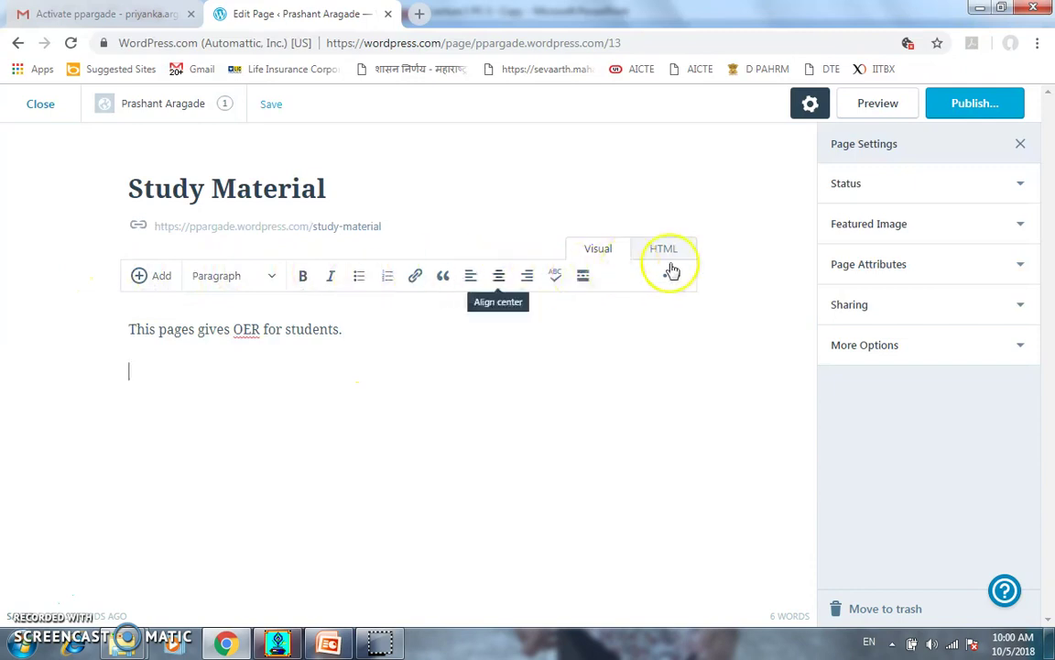
Make the sentence bold, italic and a blockquote, then move to the empty line below
{"action": "left_click_drag", "start_coordinate": [133, 330], "coordinate": [348, 327]}
{"action": "left_click", "coordinate": [302, 277]}
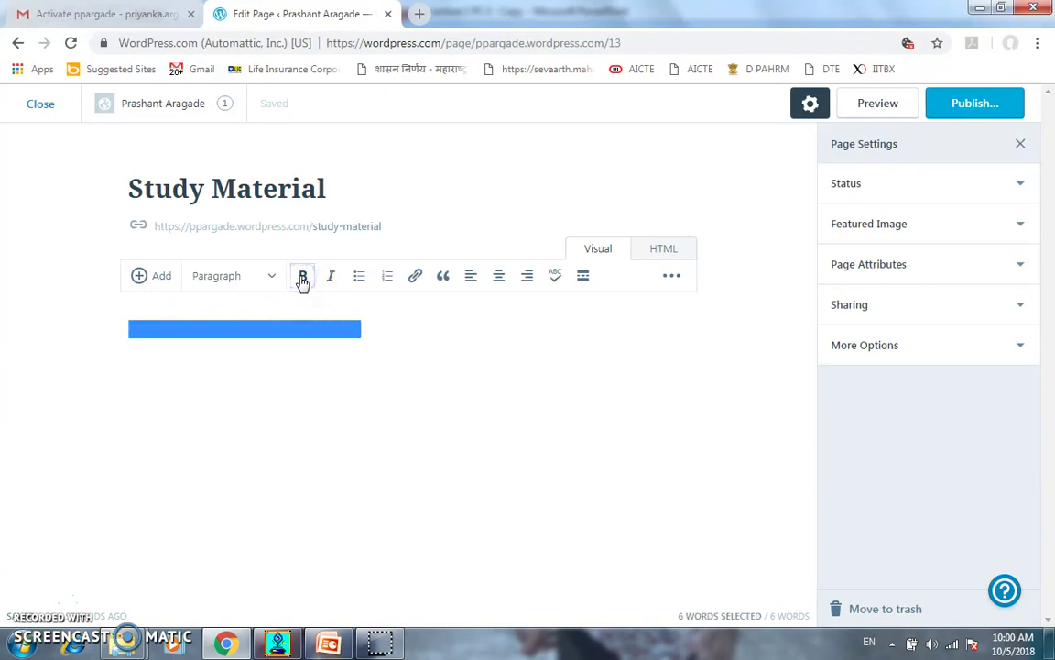
{"action": "left_click", "coordinate": [334, 278]}
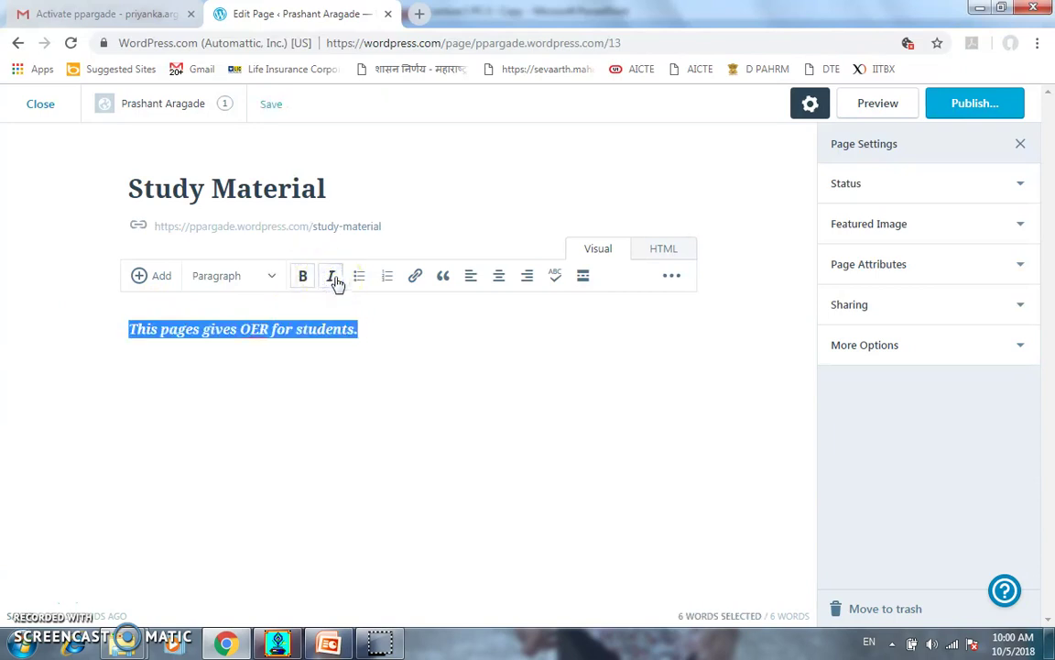
{"action": "left_click", "coordinate": [445, 277]}
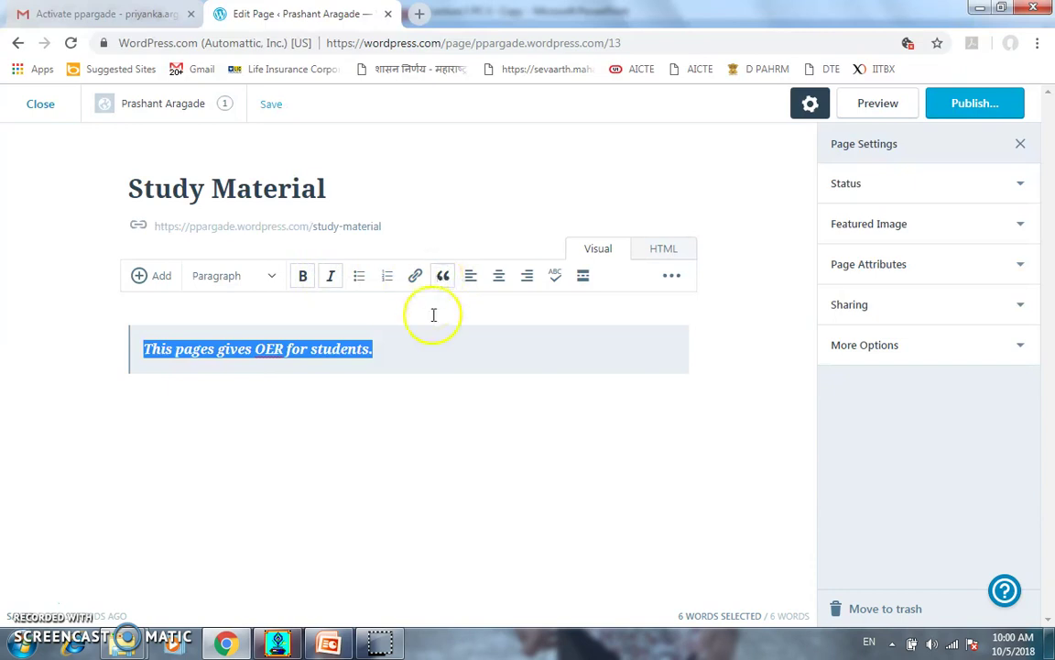
{"action": "left_click", "coordinate": [317, 431]}
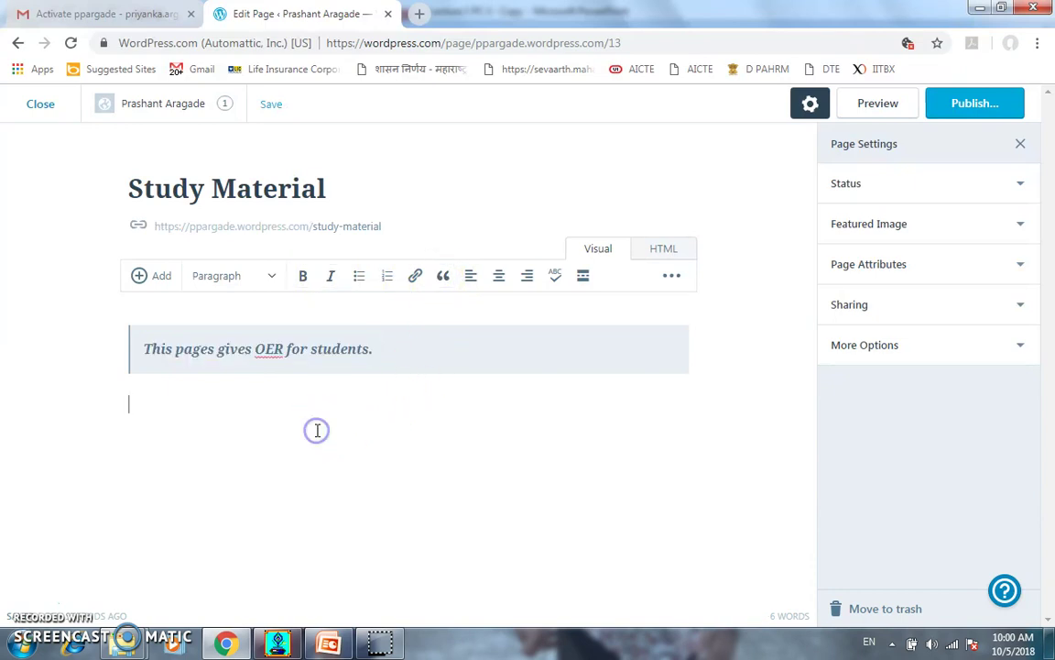
{"action": "left_click", "coordinate": [153, 280]}
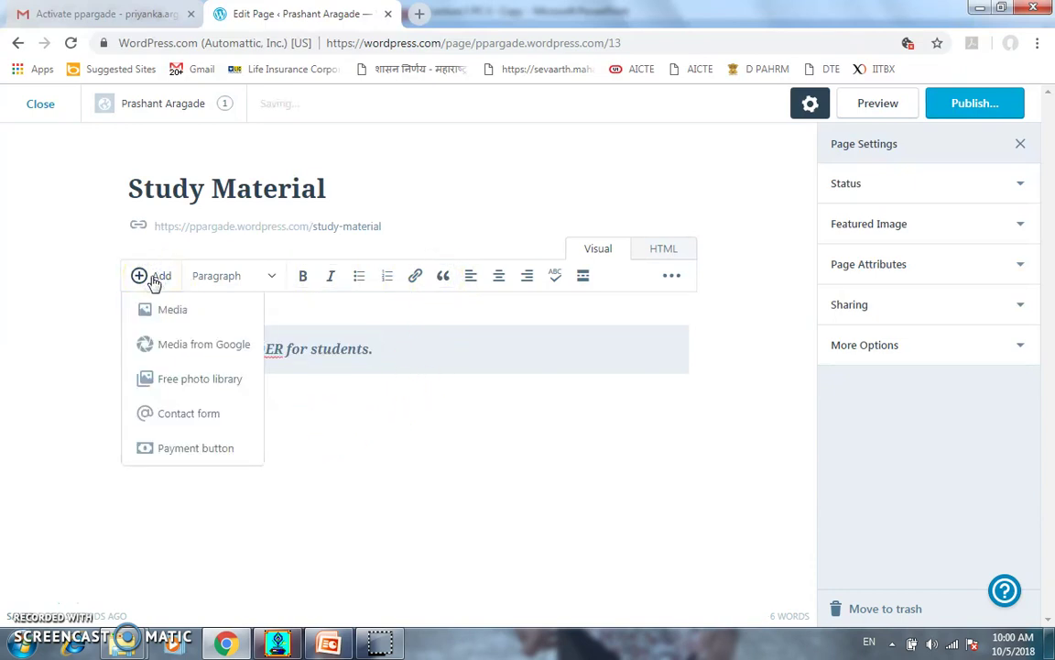
Upload the Pharmaceutical Chemistry-1 Course PDF, insert its link below the quote, and open the publish checklist
{"action": "left_click", "coordinate": [162, 314]}
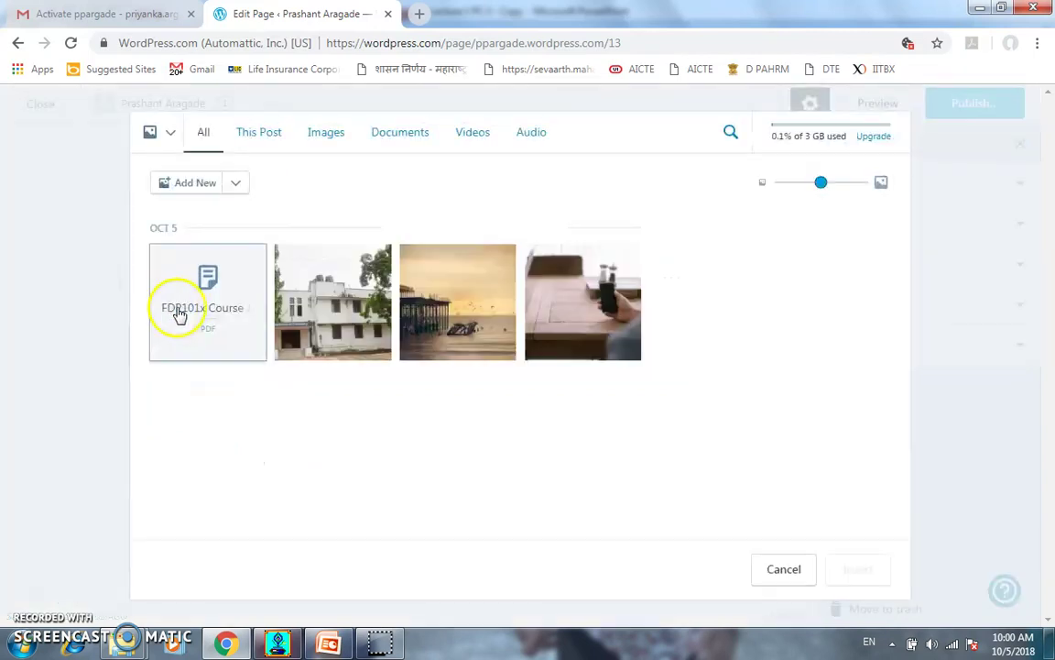
{"action": "left_click", "coordinate": [193, 187]}
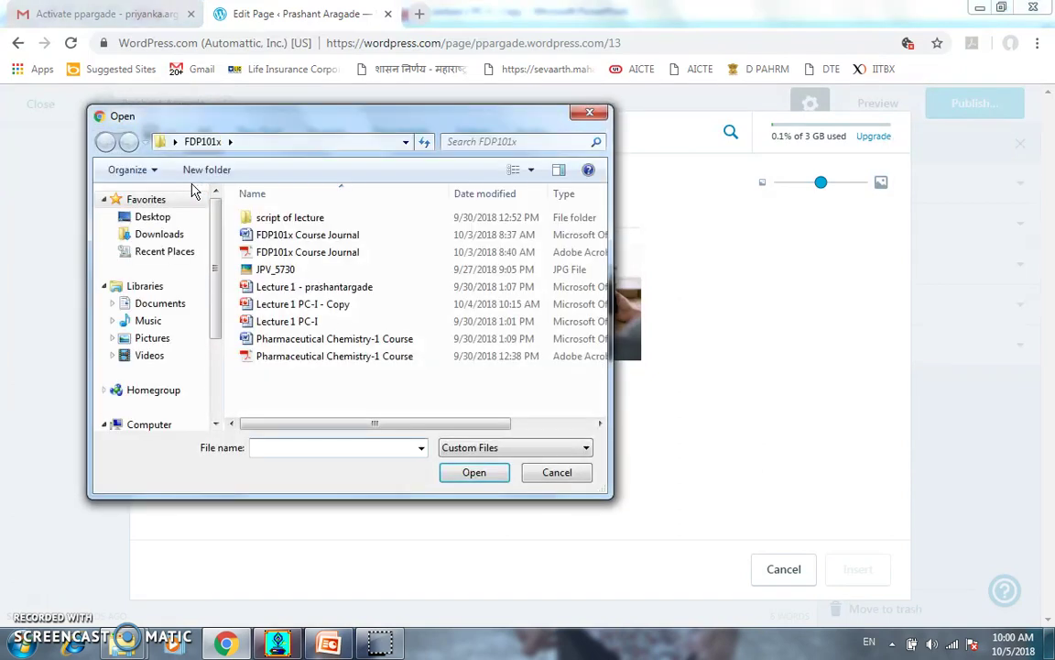
{"action": "left_click", "coordinate": [273, 204]}
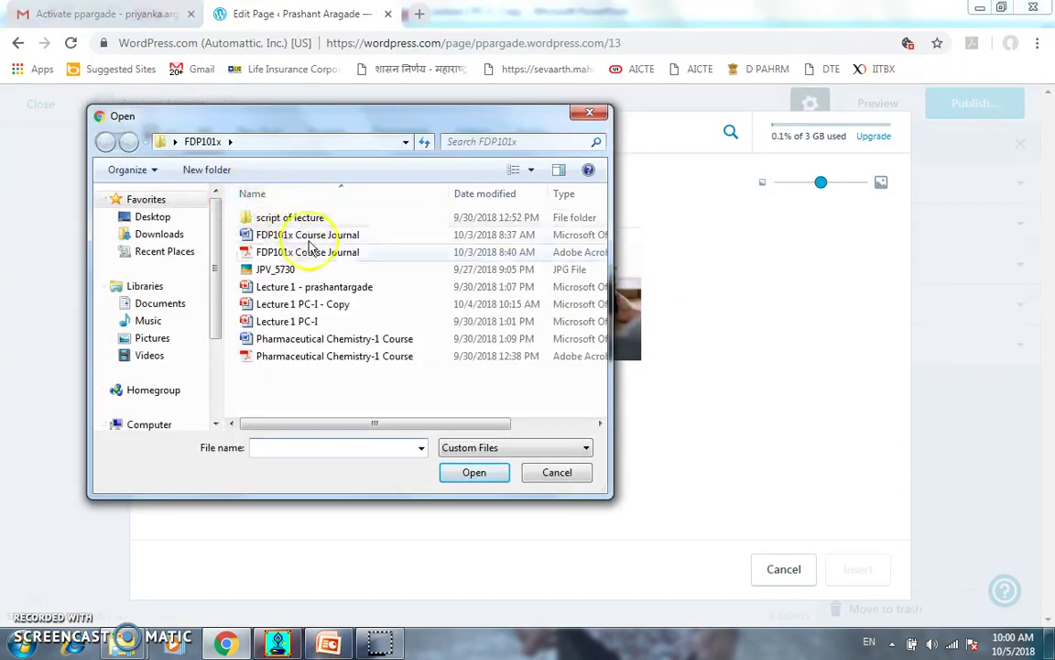
{"action": "left_click", "coordinate": [292, 358]}
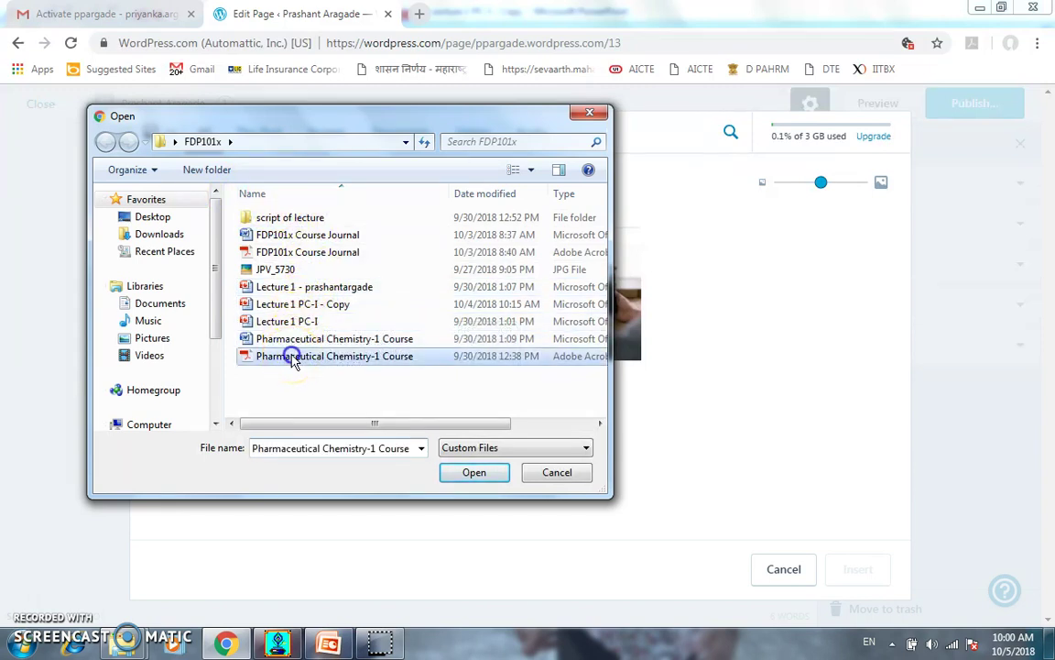
{"action": "left_click", "coordinate": [474, 476]}
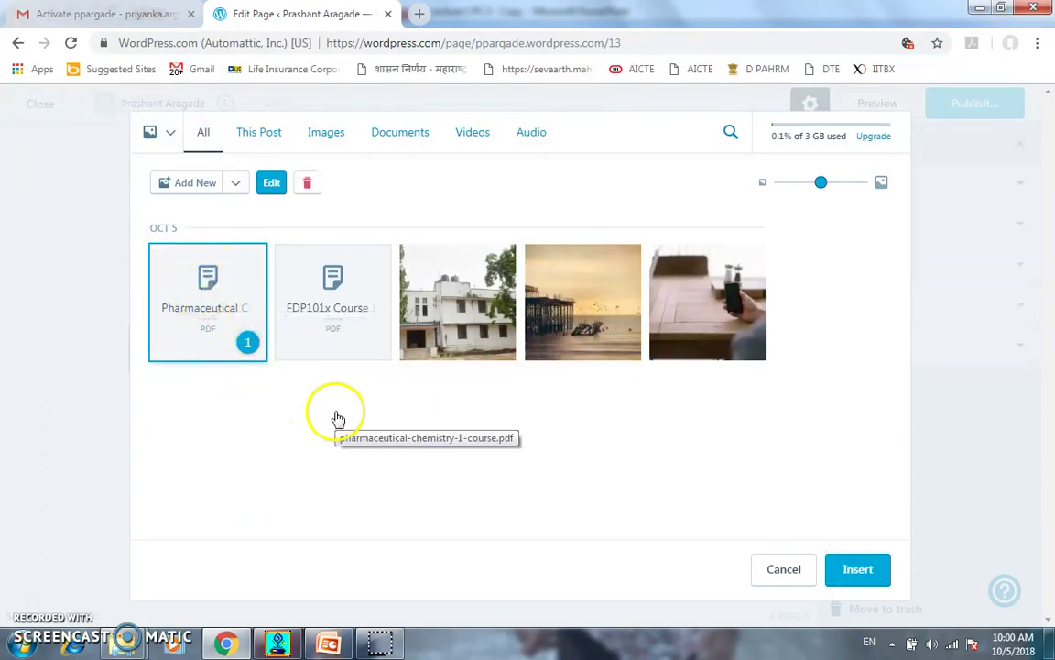
{"action": "left_click", "coordinate": [847, 574]}
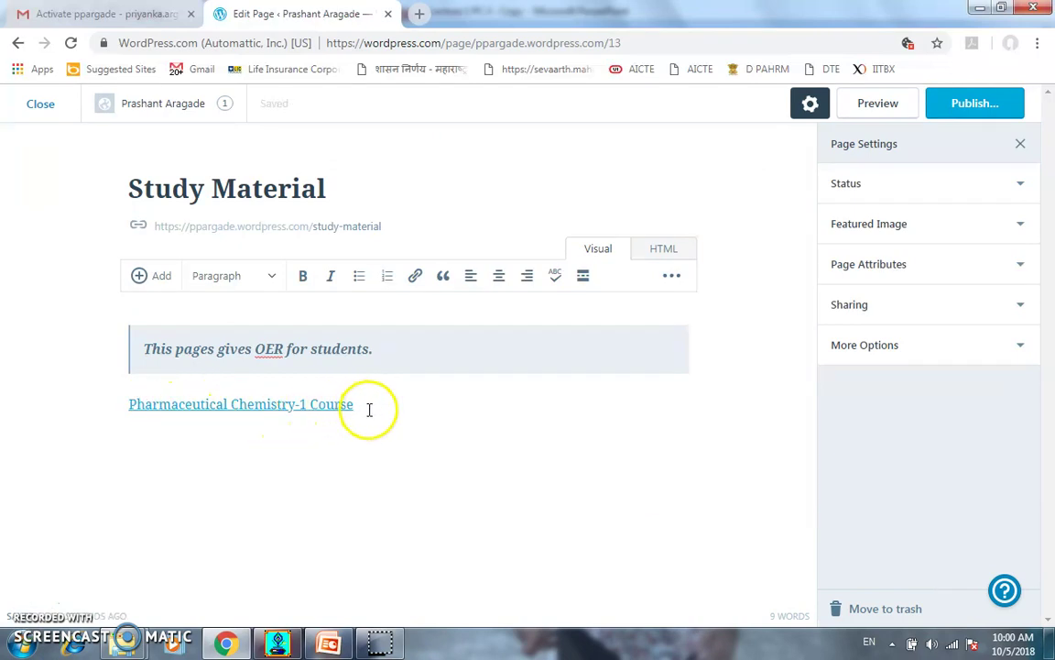
{"action": "left_click", "coordinate": [986, 106]}
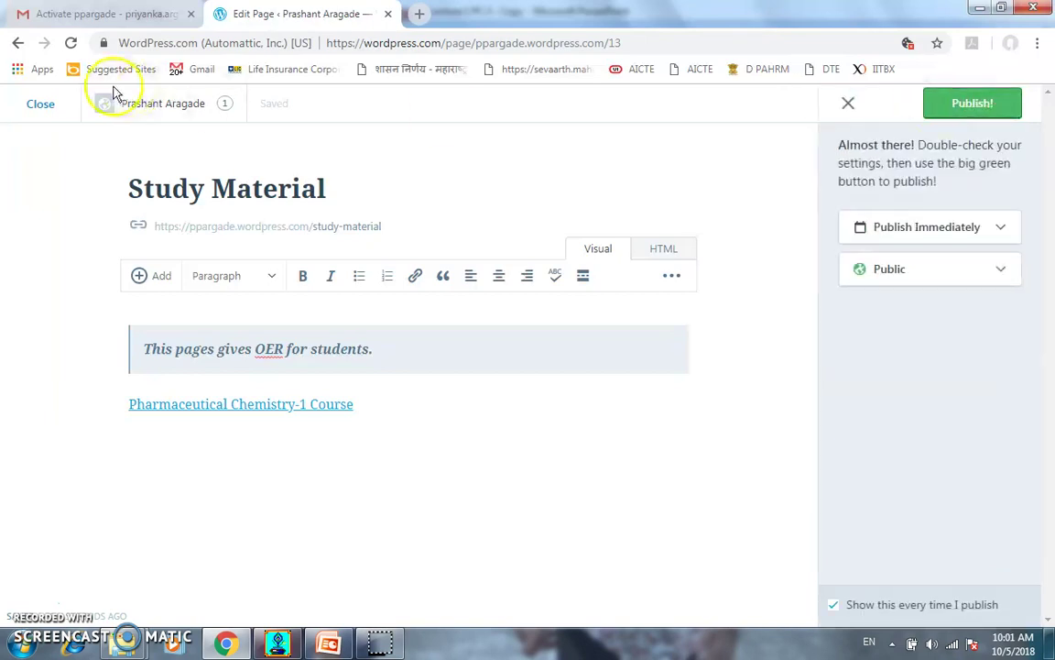
Exit the page editor and launch Customize from the My Site sidebar
{"action": "left_click", "coordinate": [40, 106]}
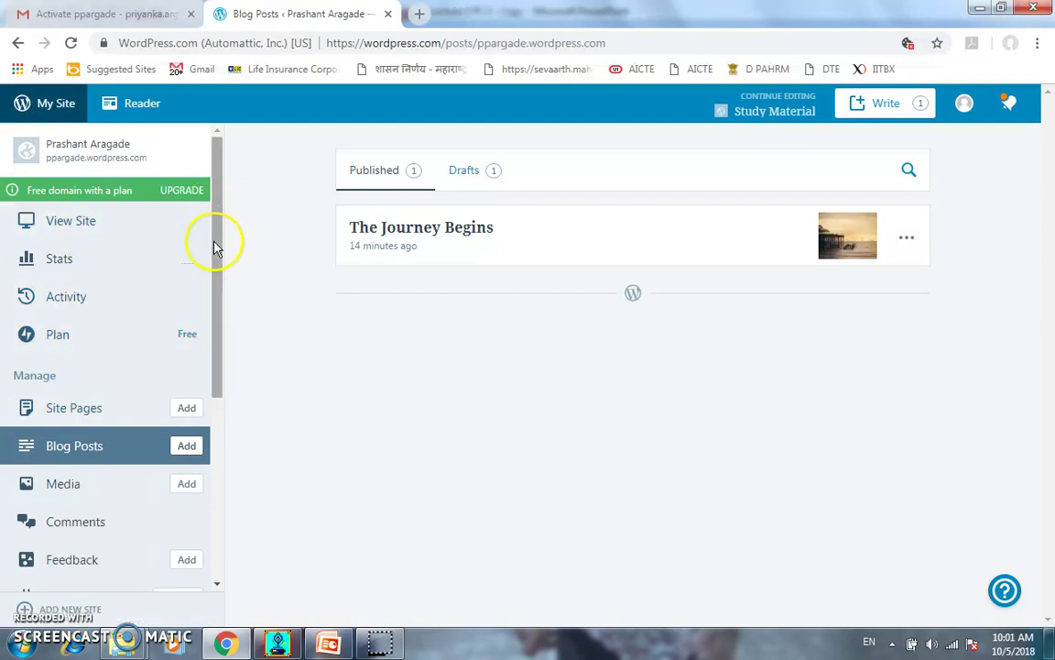
{"action": "left_click_drag", "start_coordinate": [208, 292], "coordinate": [216, 463]}
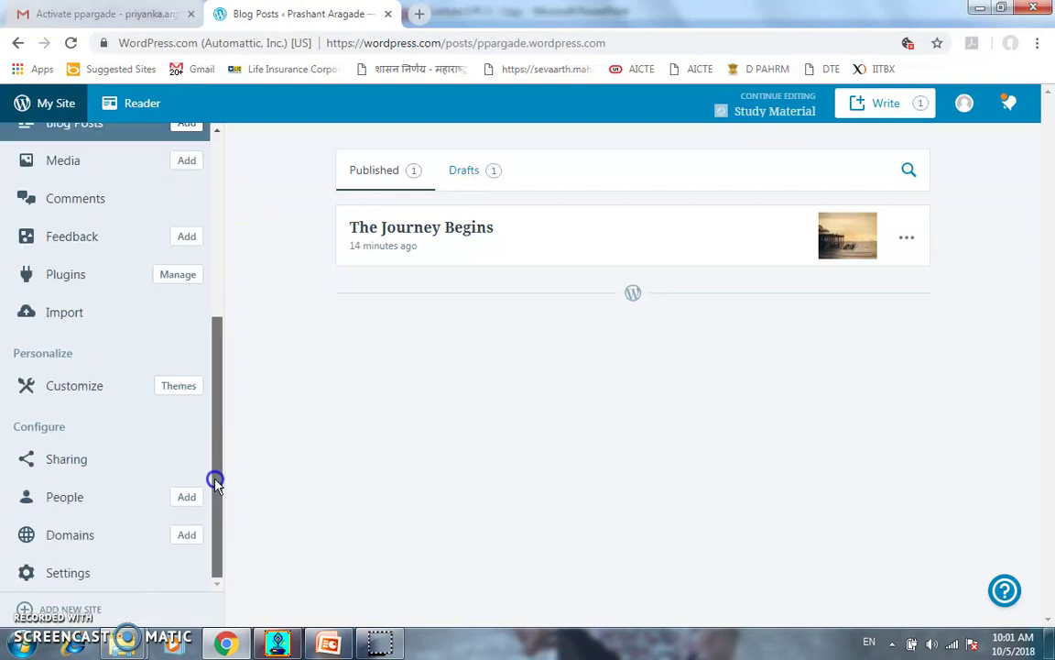
{"action": "left_click", "coordinate": [74, 392]}
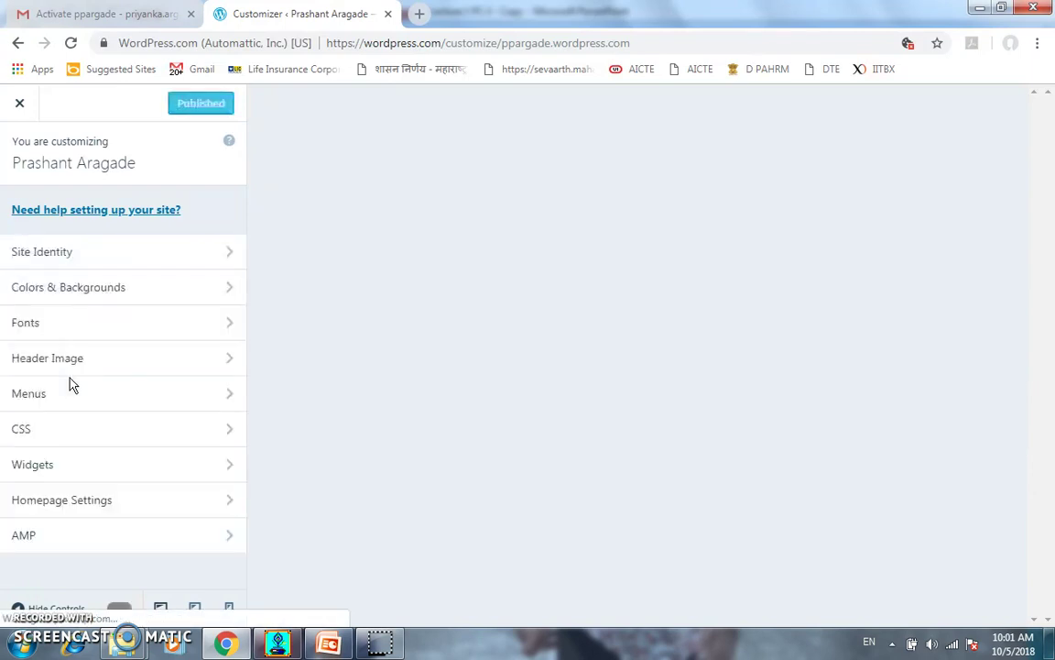
Dismiss the tour tip and upload the JPV_5730 photo as a new header image
{"action": "left_click", "coordinate": [122, 259]}
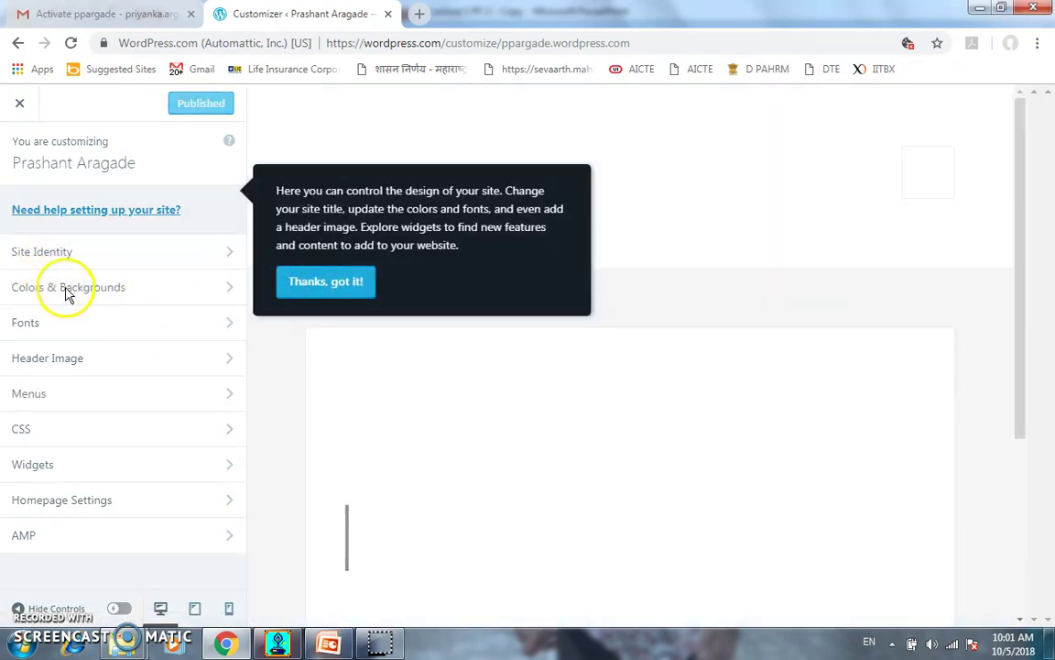
{"action": "left_click", "coordinate": [289, 289]}
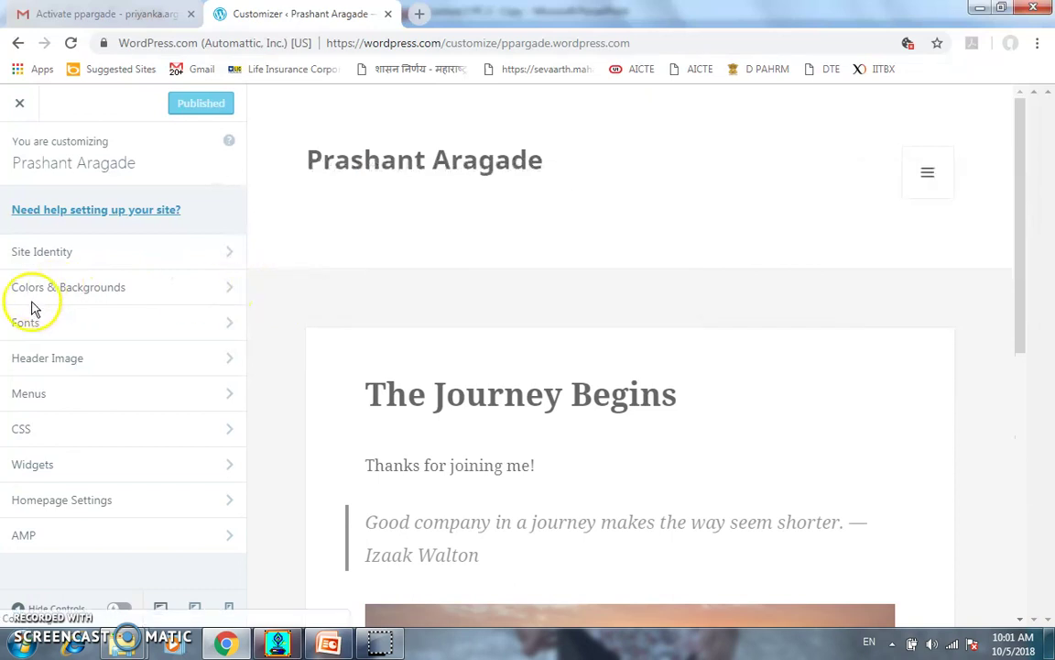
{"action": "left_click", "coordinate": [50, 360]}
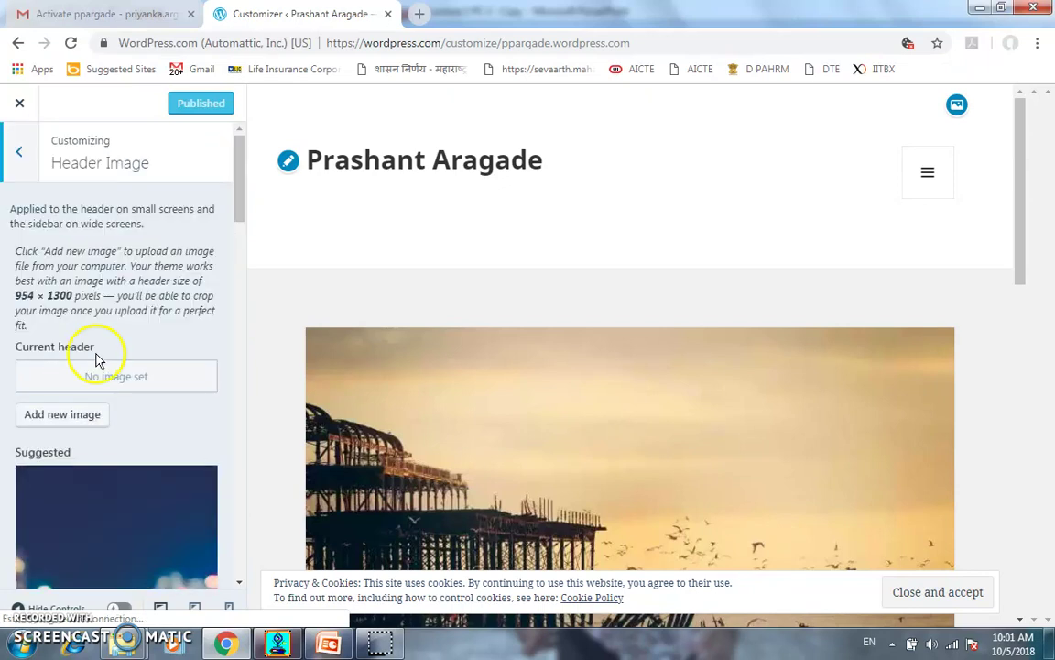
{"action": "left_click", "coordinate": [71, 418]}
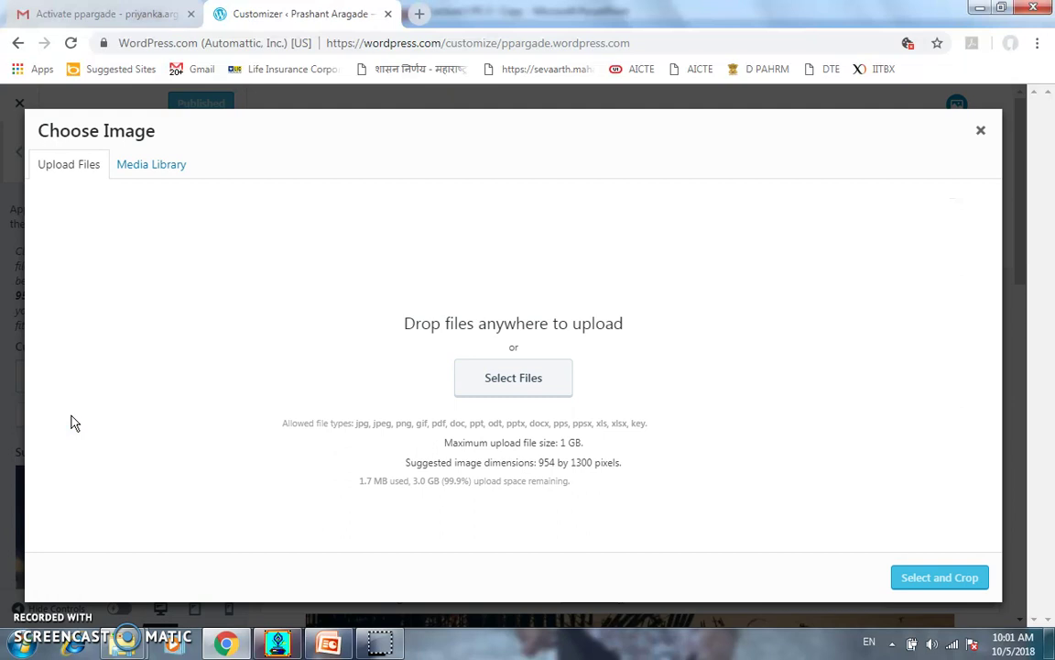
{"action": "left_click", "coordinate": [490, 385]}
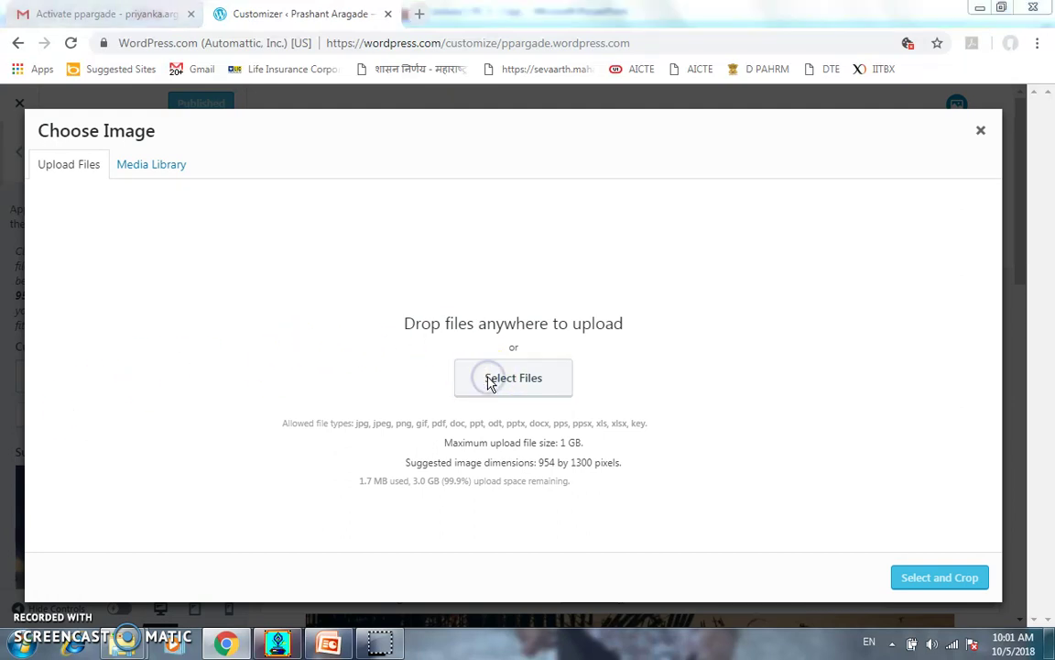
{"action": "left_click", "coordinate": [307, 272]}
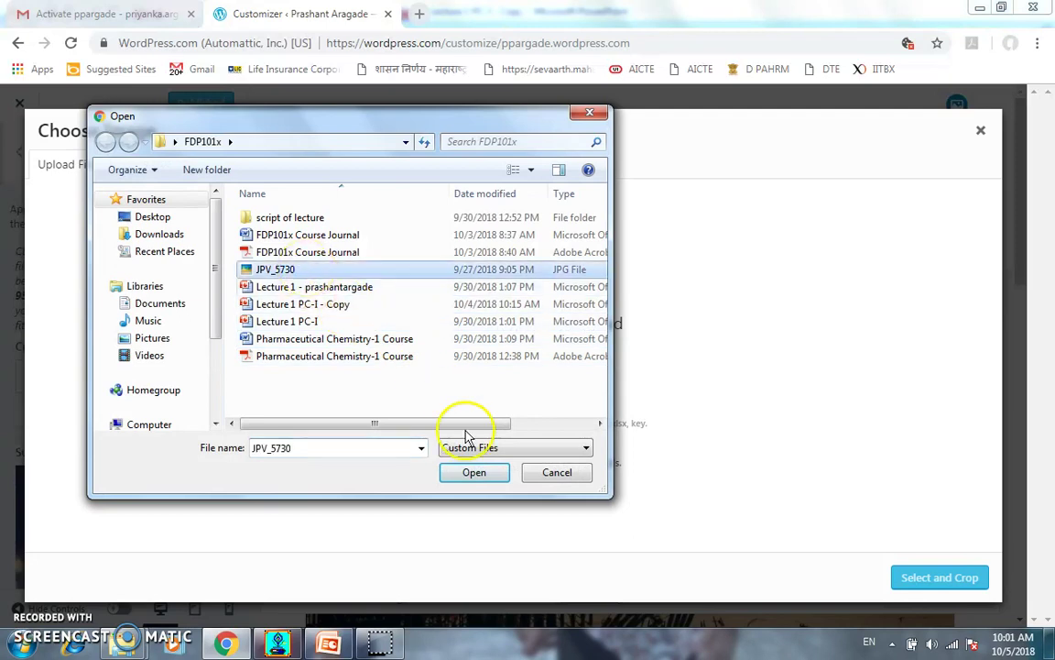
{"action": "left_click", "coordinate": [473, 470]}
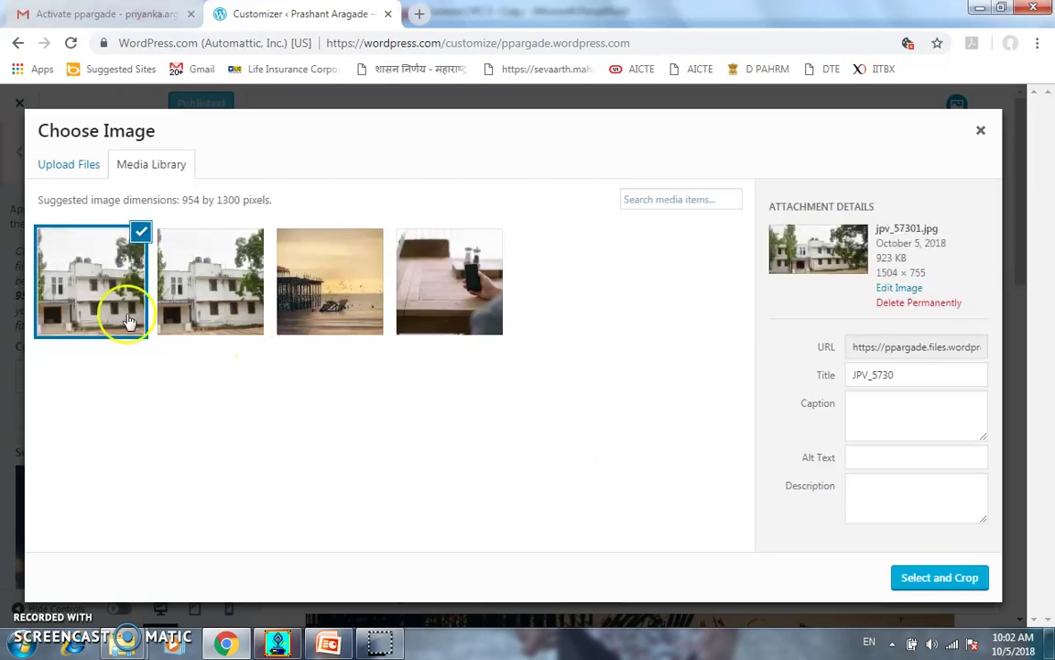
Select the uploaded photo and position the crop box around the Department of Pharmacy entrance
{"action": "left_click", "coordinate": [921, 580]}
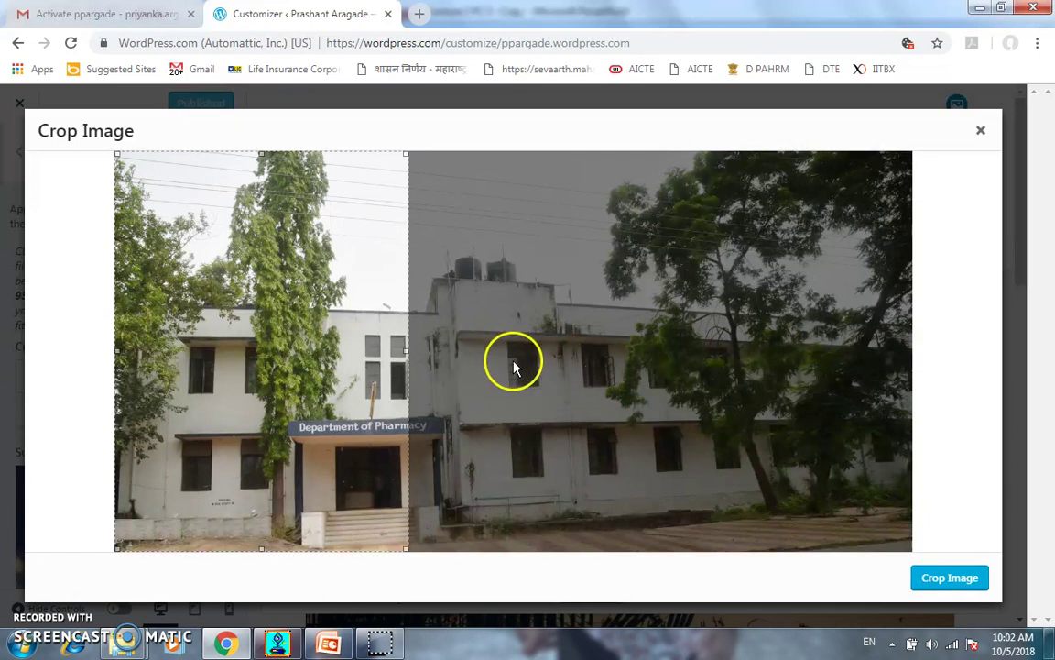
{"action": "left_click_drag", "start_coordinate": [242, 336], "coordinate": [360, 351]}
{"action": "left_click_drag", "start_coordinate": [379, 154], "coordinate": [412, 346]}
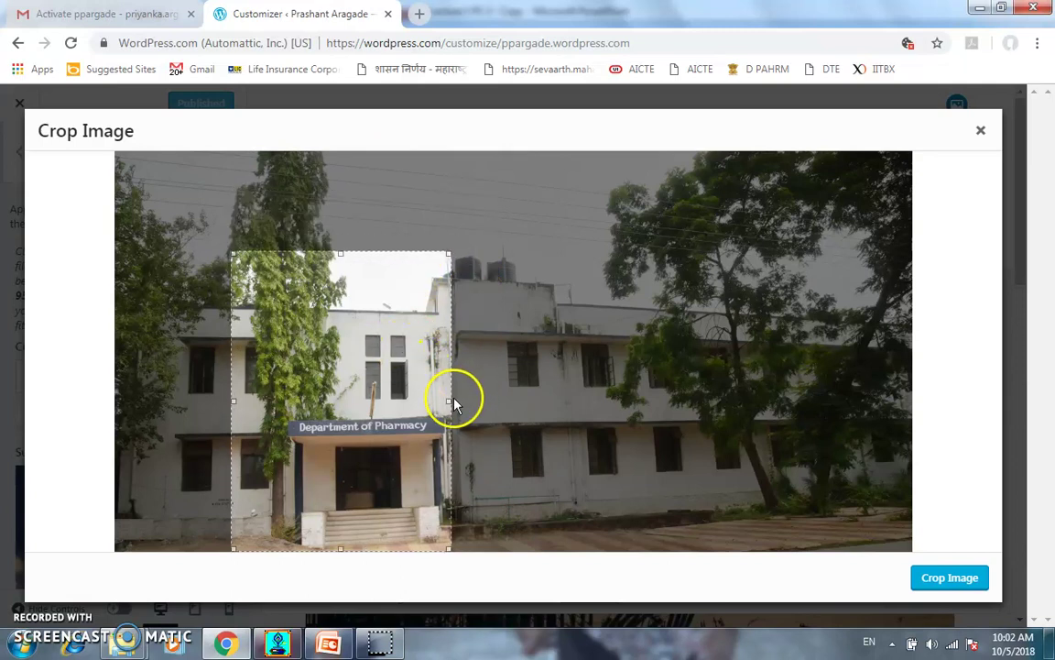
{"action": "left_click", "coordinate": [585, 382]}
{"action": "left_click", "coordinate": [451, 404]}
{"action": "left_click", "coordinate": [525, 410]}
{"action": "left_click", "coordinate": [365, 370]}
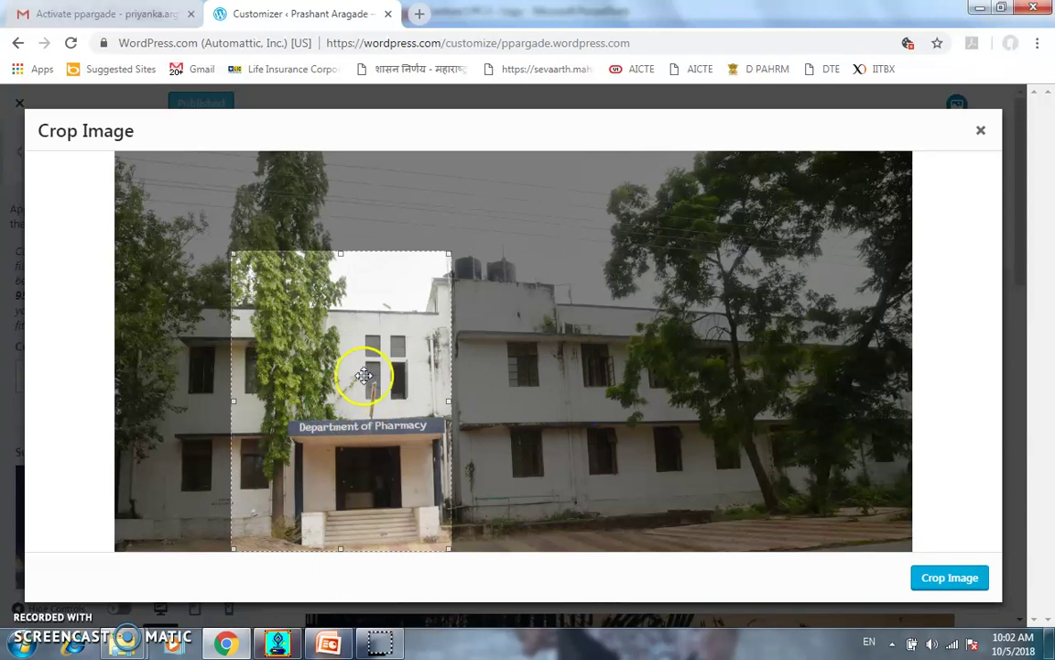
{"action": "left_click_drag", "start_coordinate": [383, 377], "coordinate": [437, 376]}
Apply the crop as the site header and return to the main Customizer sections
{"action": "left_click", "coordinate": [927, 584]}
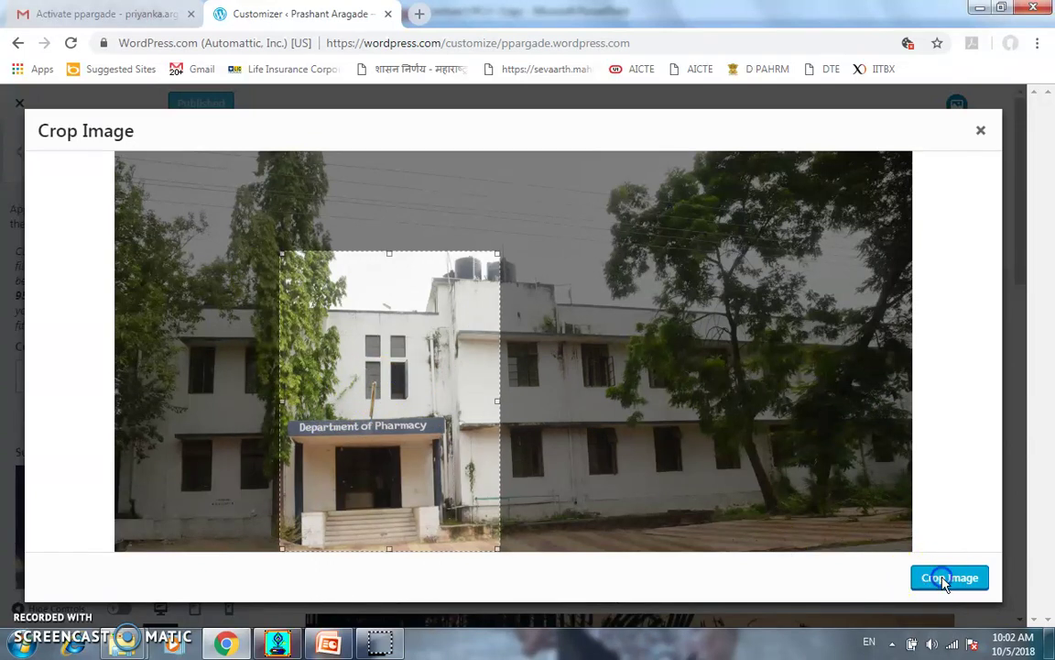
{"action": "left_click", "coordinate": [940, 578]}
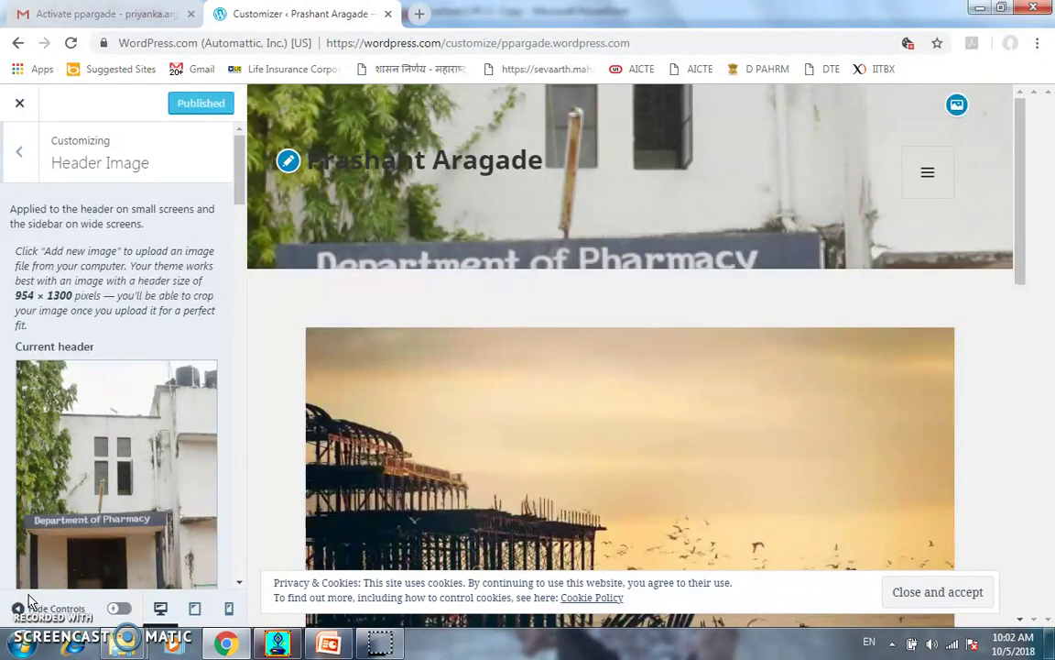
{"action": "key", "text": "Escape"}
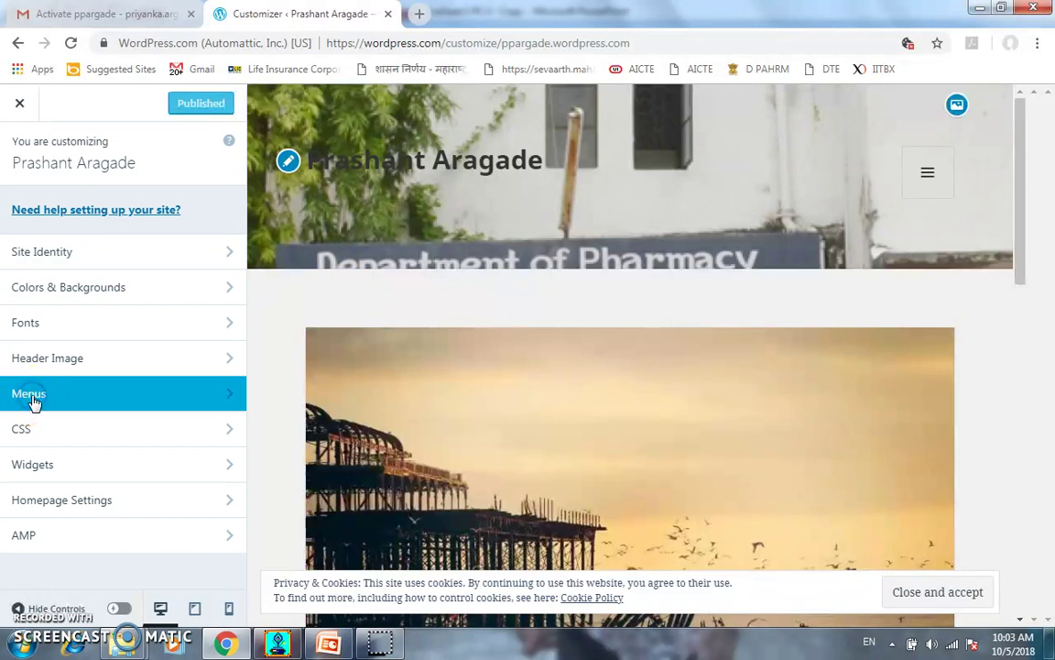
Add the Study Material page to the Primary menu above Contact and publish it
{"action": "left_click", "coordinate": [32, 403]}
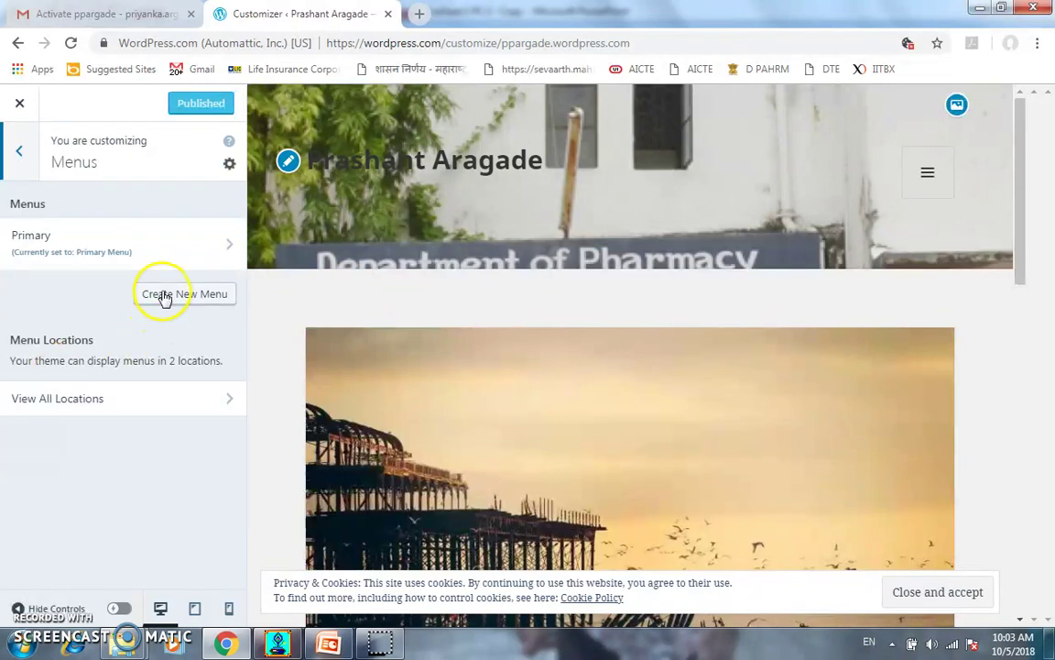
{"action": "left_click", "coordinate": [25, 240]}
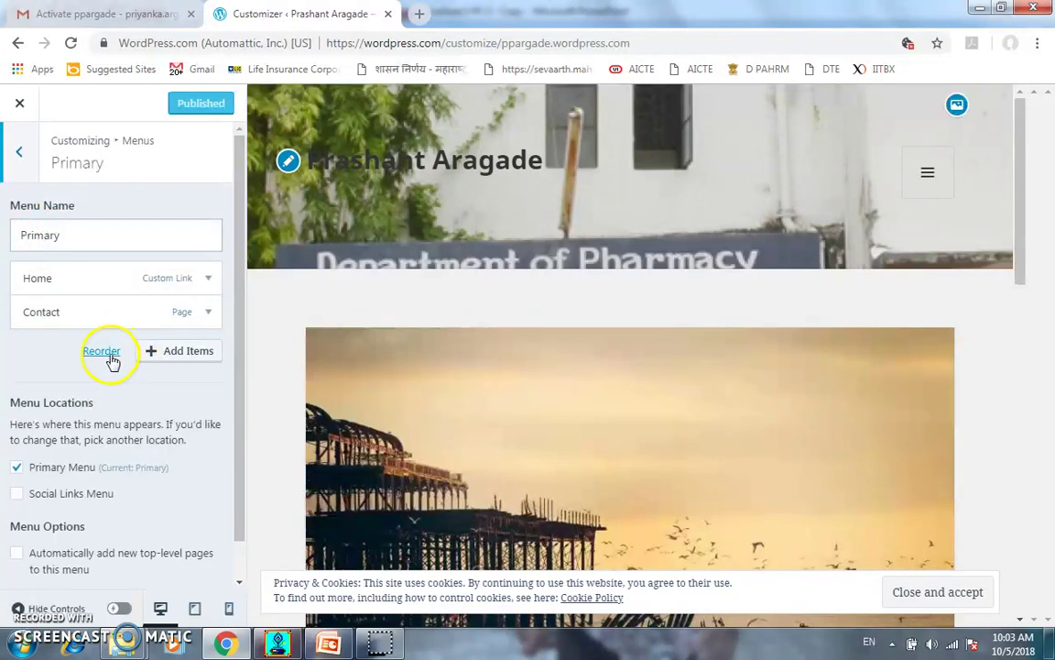
{"action": "left_click", "coordinate": [168, 357]}
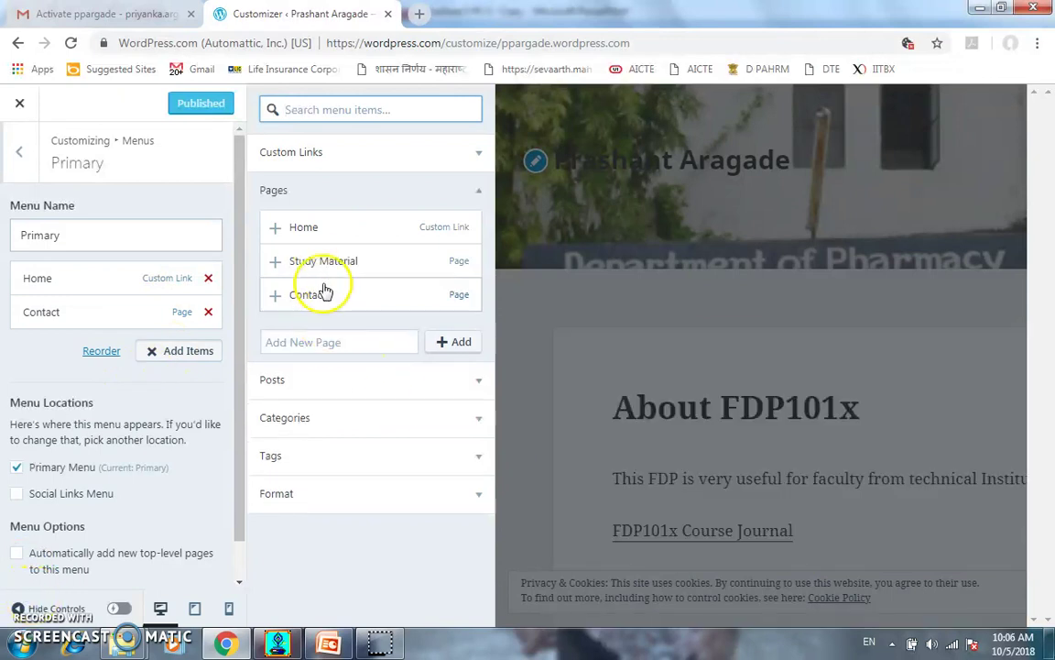
{"action": "left_click", "coordinate": [320, 264]}
{"action": "left_click_drag", "start_coordinate": [87, 345], "coordinate": [57, 353]}
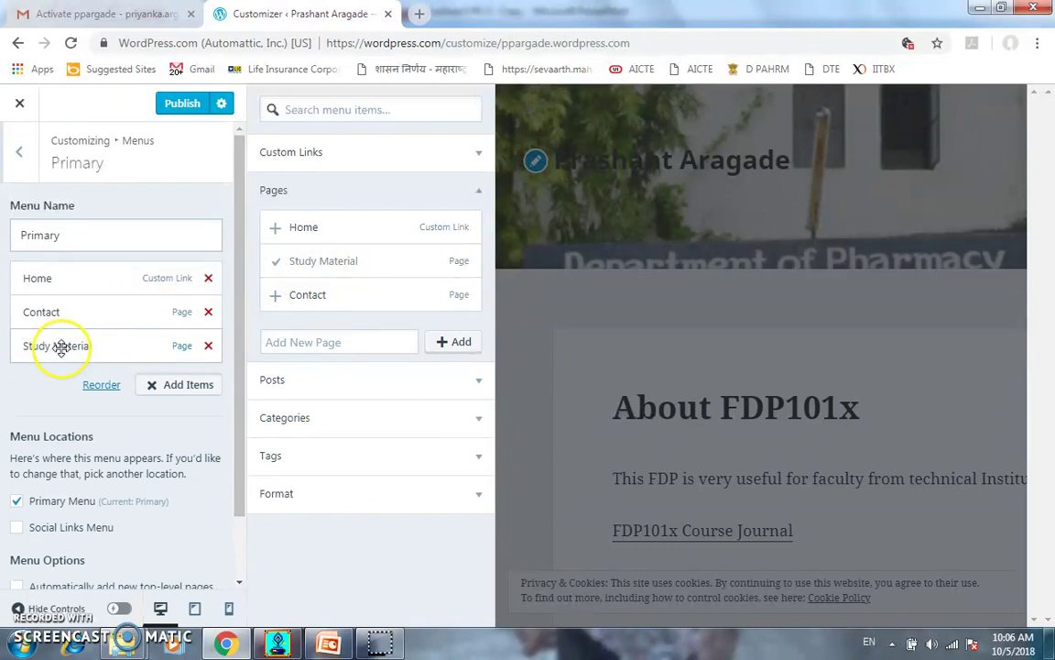
{"action": "left_click_drag", "start_coordinate": [63, 338], "coordinate": [49, 313]}
{"action": "left_click", "coordinate": [180, 102]}
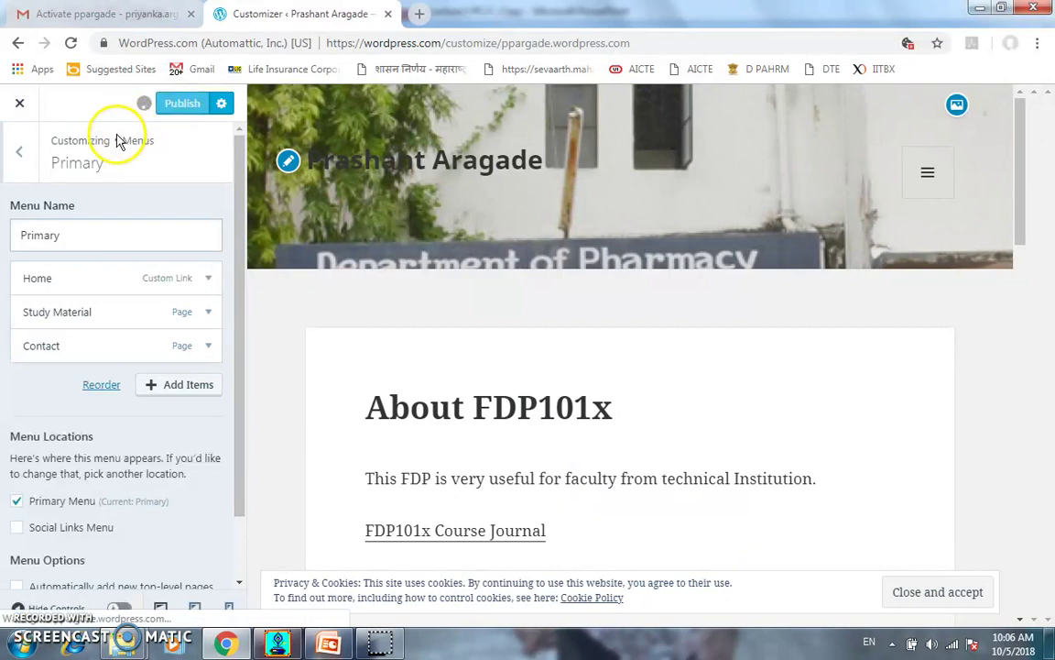
{"action": "left_click", "coordinate": [19, 153]}
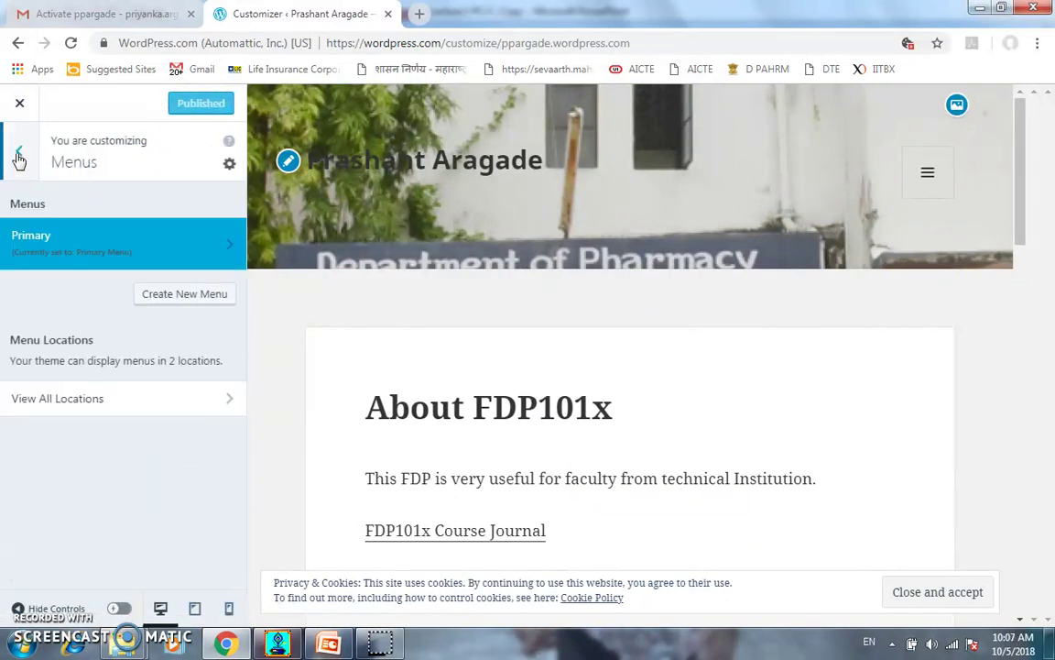
Close the Customizer and use View Site to preview the About FDP101x post
{"action": "left_click", "coordinate": [19, 154]}
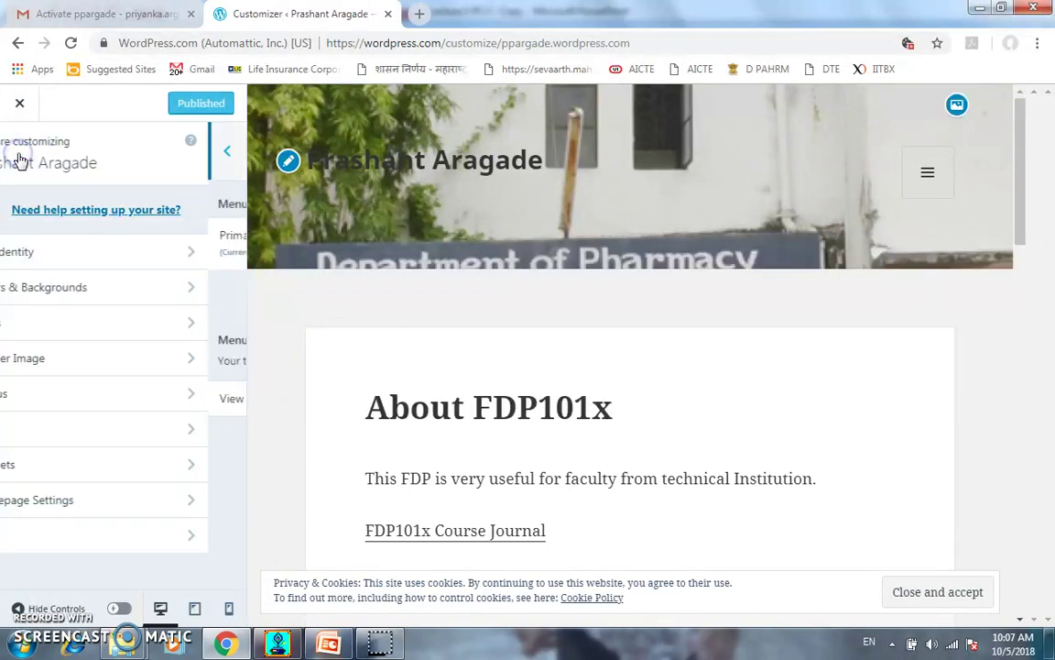
{"action": "left_click", "coordinate": [20, 106]}
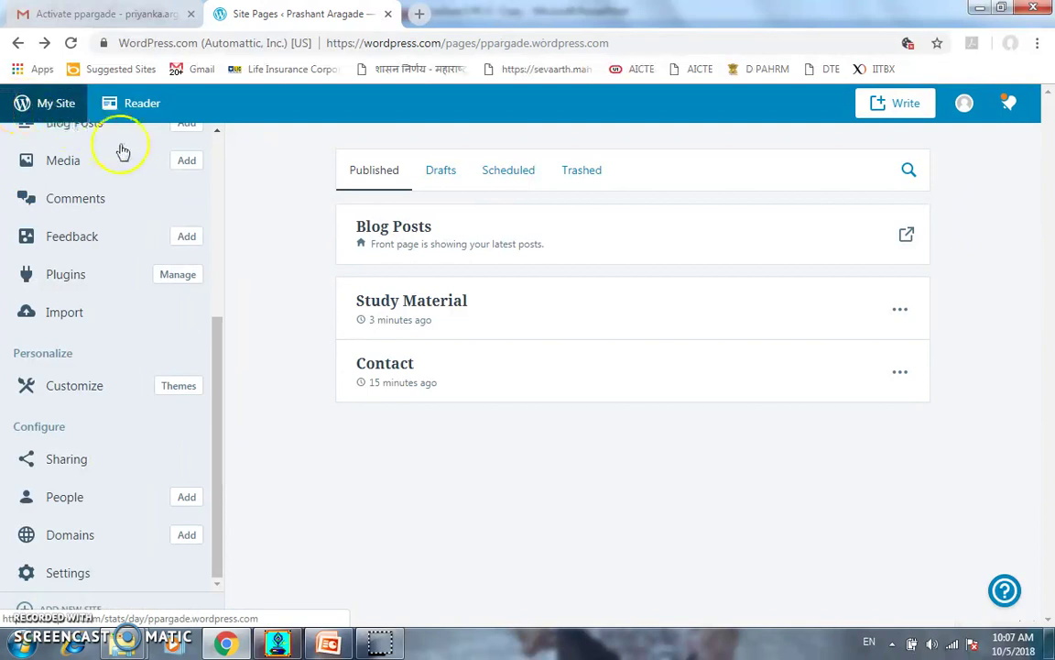
{"action": "scroll", "coordinate": [104, 197], "scroll_direction": "up", "scroll_amount": 5}
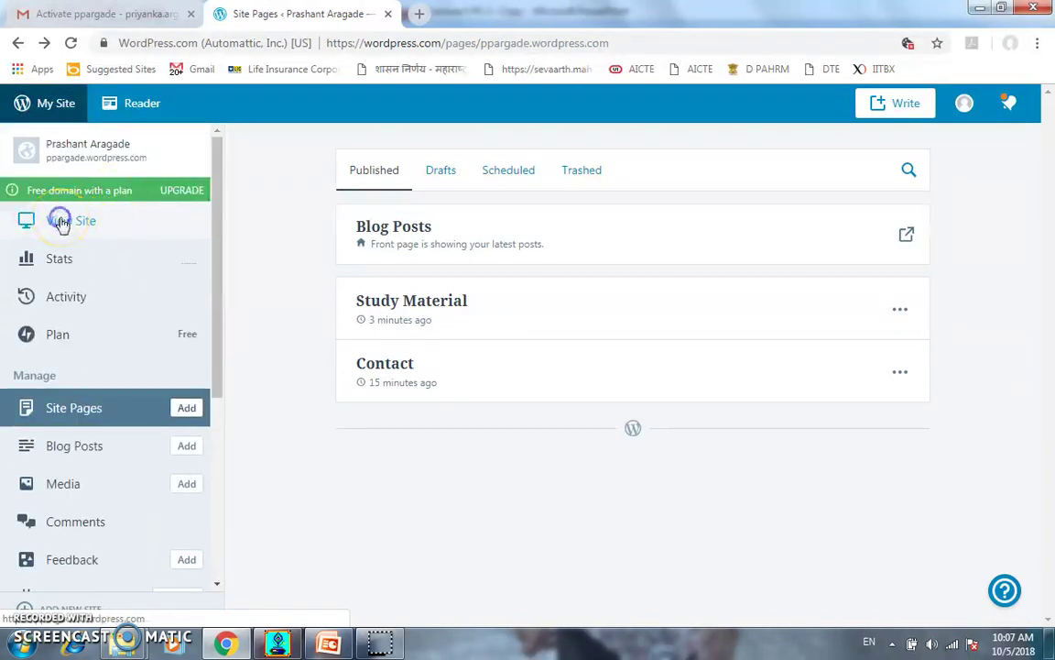
{"action": "left_click", "coordinate": [60, 222]}
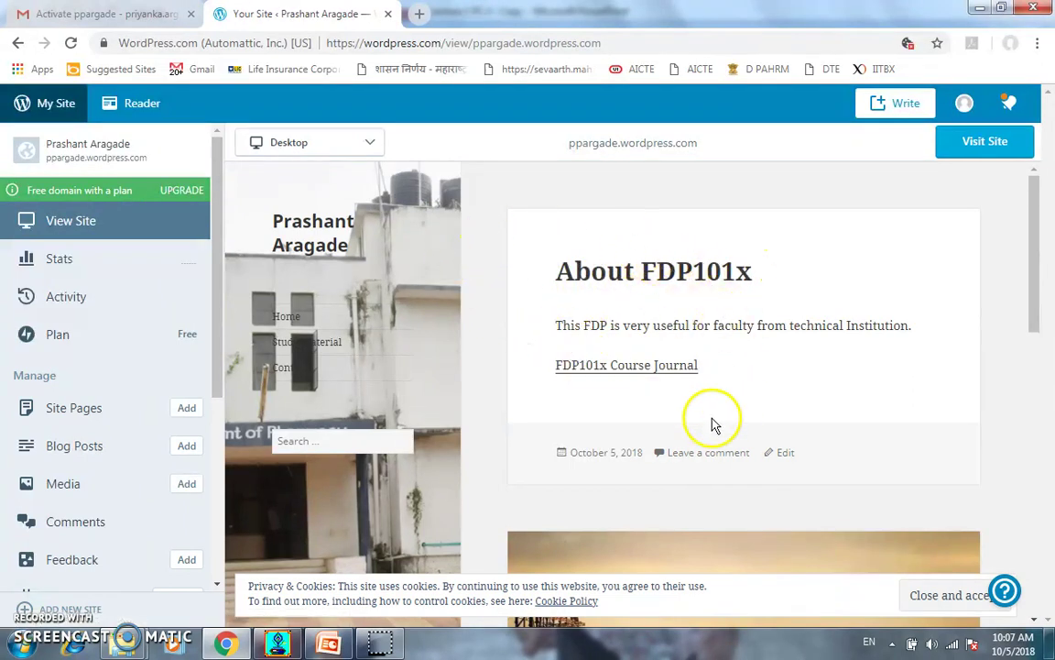
Open the Study Material page in the preview to show its Pharmaceutical Chemistry-1 Course link
{"action": "scroll", "coordinate": [622, 354], "scroll_direction": "down", "scroll_amount": 5}
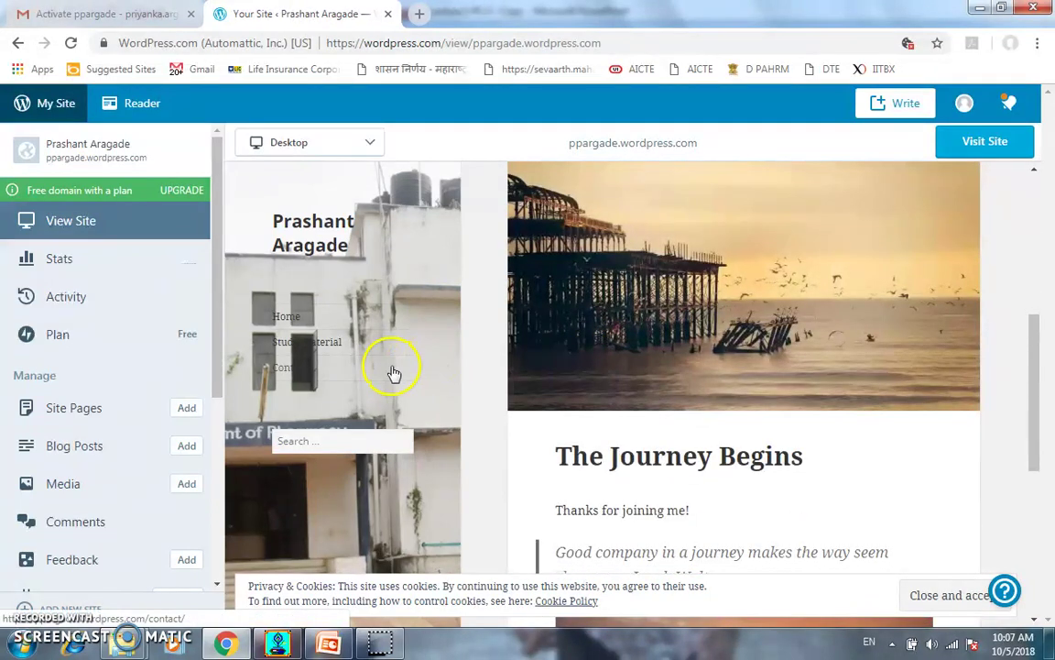
{"action": "scroll", "coordinate": [392, 371], "scroll_direction": "down", "scroll_amount": 2}
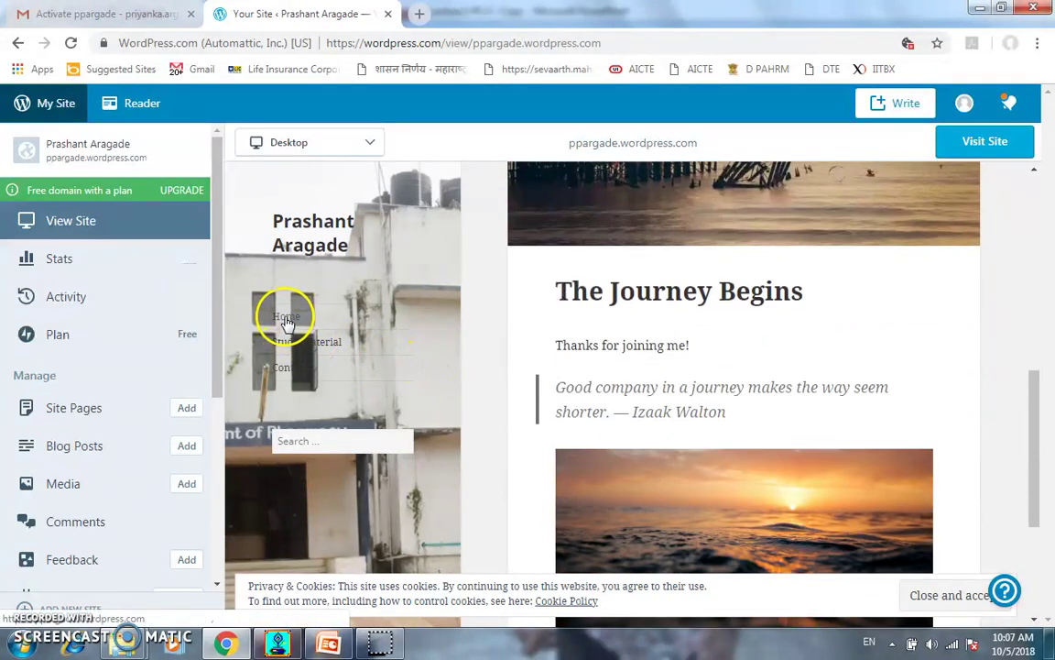
{"action": "left_click", "coordinate": [286, 344]}
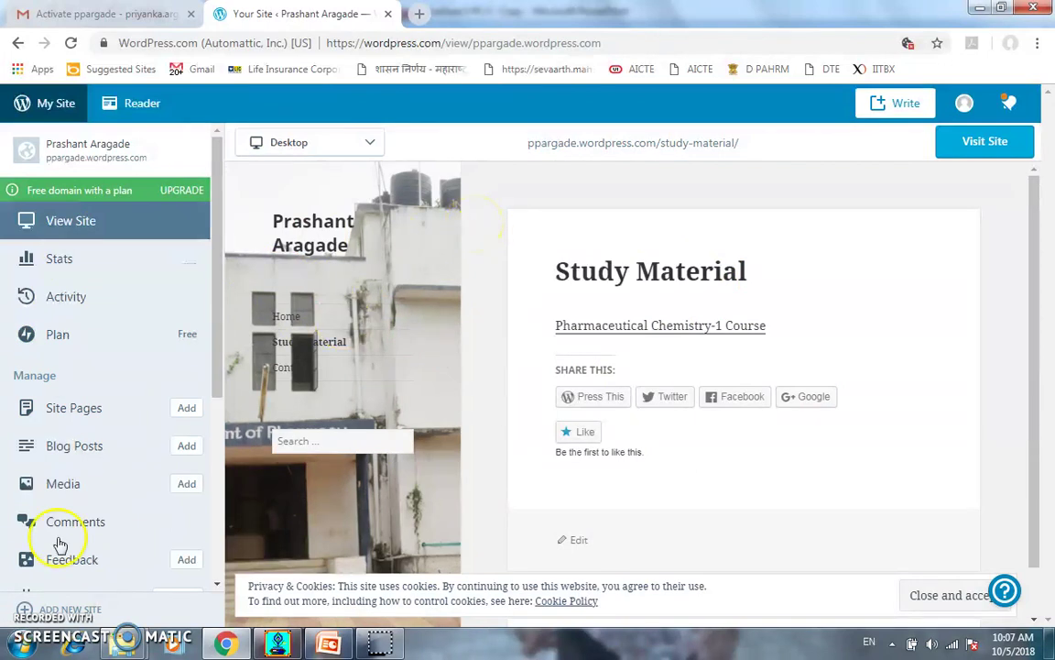
{"action": "scroll", "coordinate": [91, 359], "scroll_direction": "down", "scroll_amount": 3}
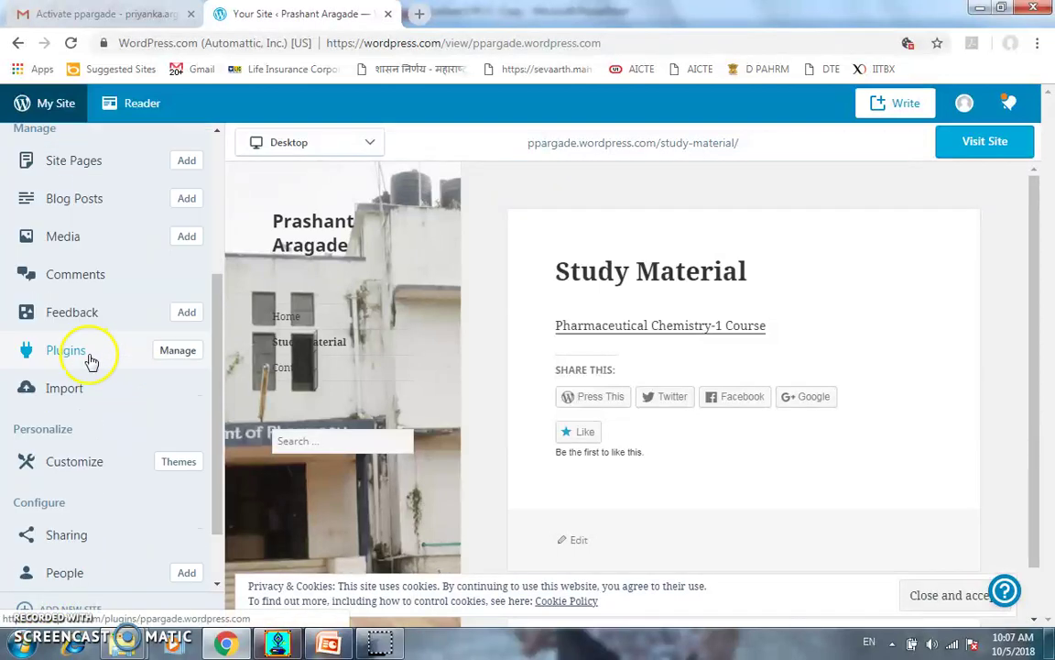
{"action": "scroll", "coordinate": [90, 360], "scroll_direction": "down", "scroll_amount": 1}
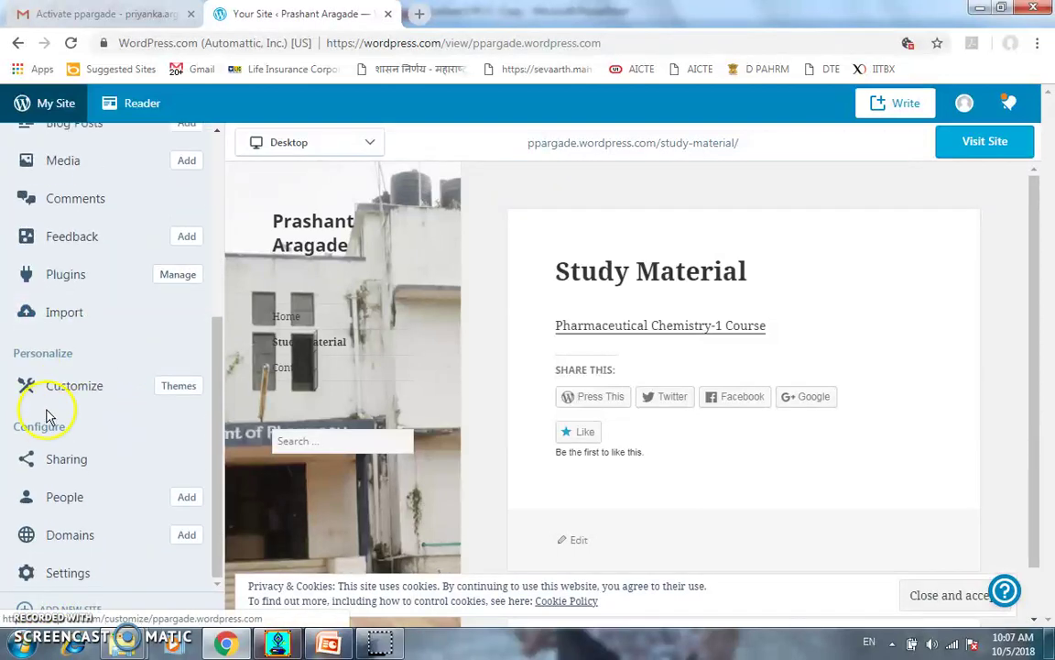
Browse the site's themes, filter to Free, and scroll down to the Twenty Sixteen card
{"action": "left_click", "coordinate": [169, 389]}
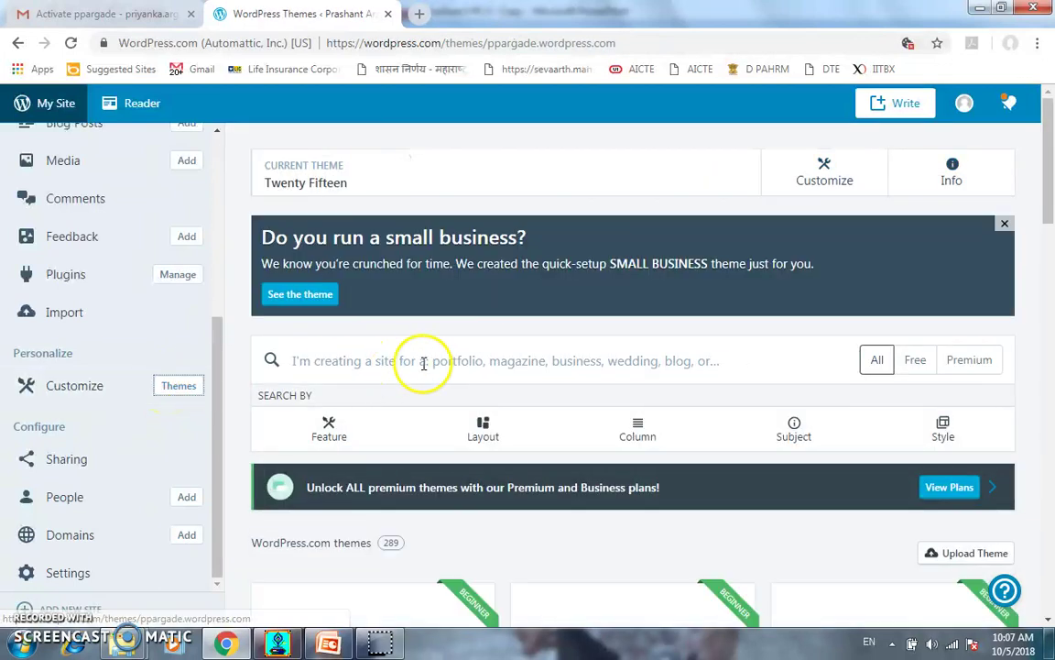
{"action": "scroll", "coordinate": [458, 417], "scroll_direction": "down", "scroll_amount": 3}
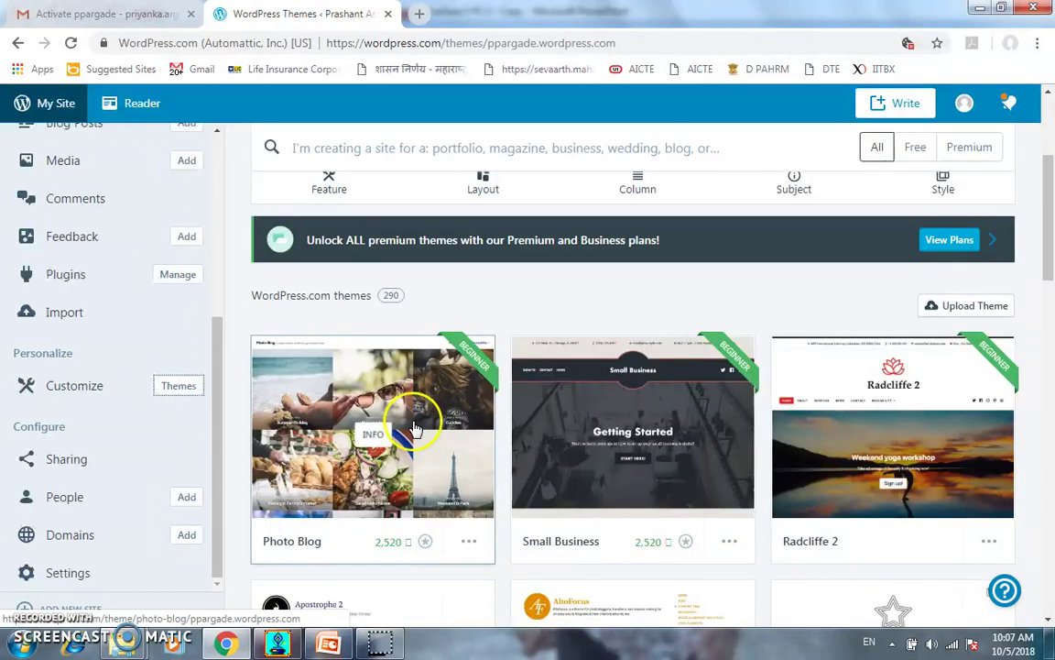
{"action": "scroll", "coordinate": [721, 391], "scroll_direction": "up", "scroll_amount": 1}
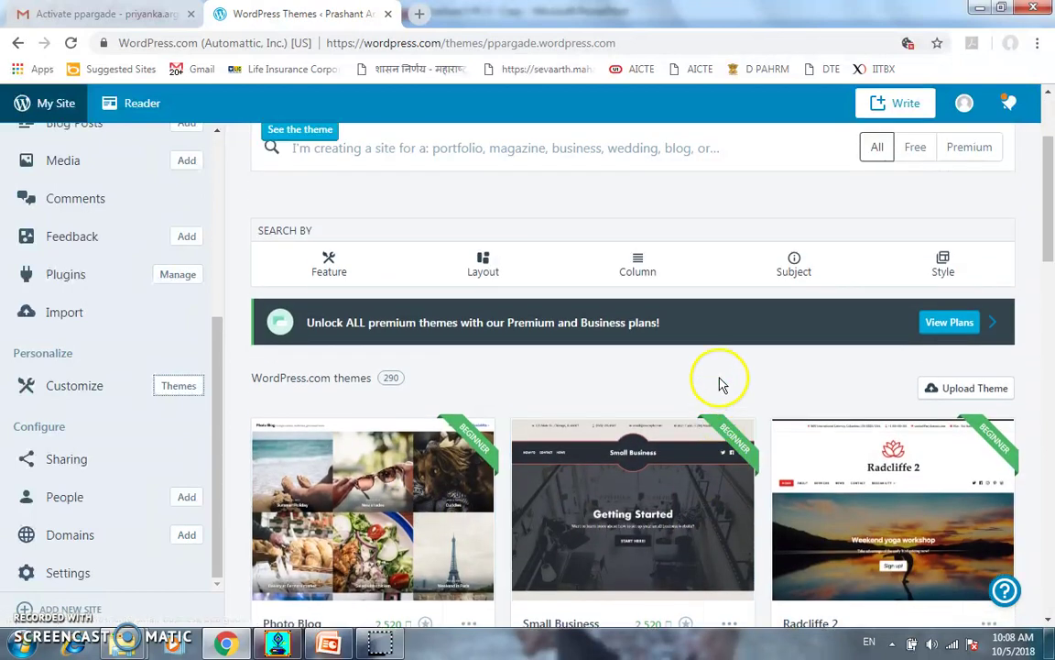
{"action": "left_click", "coordinate": [913, 148]}
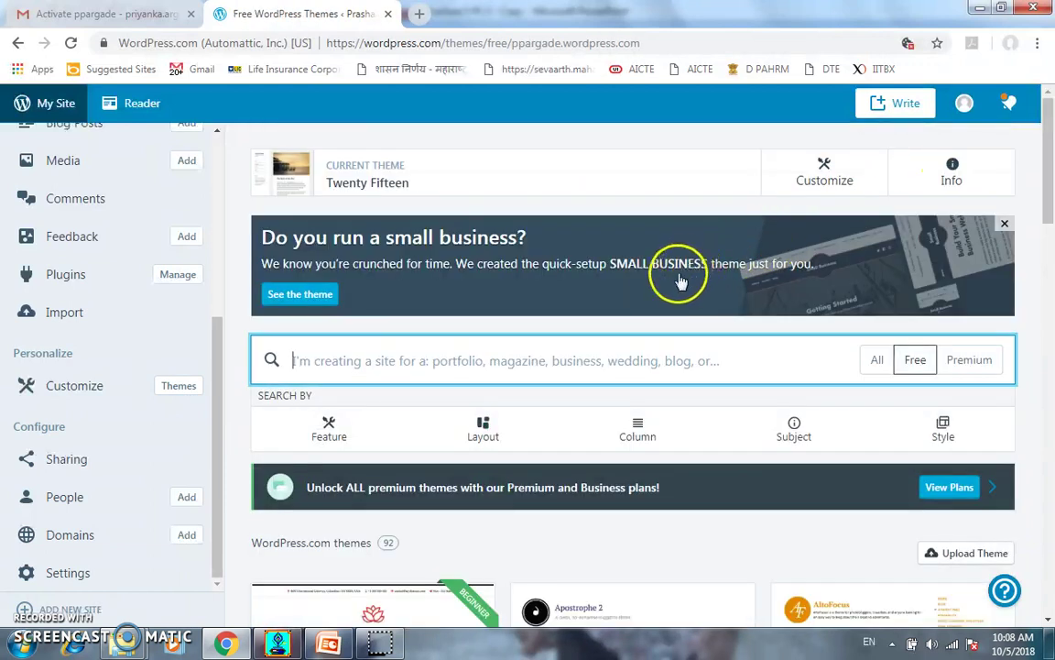
{"action": "scroll", "coordinate": [600, 334], "scroll_direction": "down", "scroll_amount": 1}
{"action": "scroll", "coordinate": [586, 348], "scroll_direction": "down", "scroll_amount": 5}
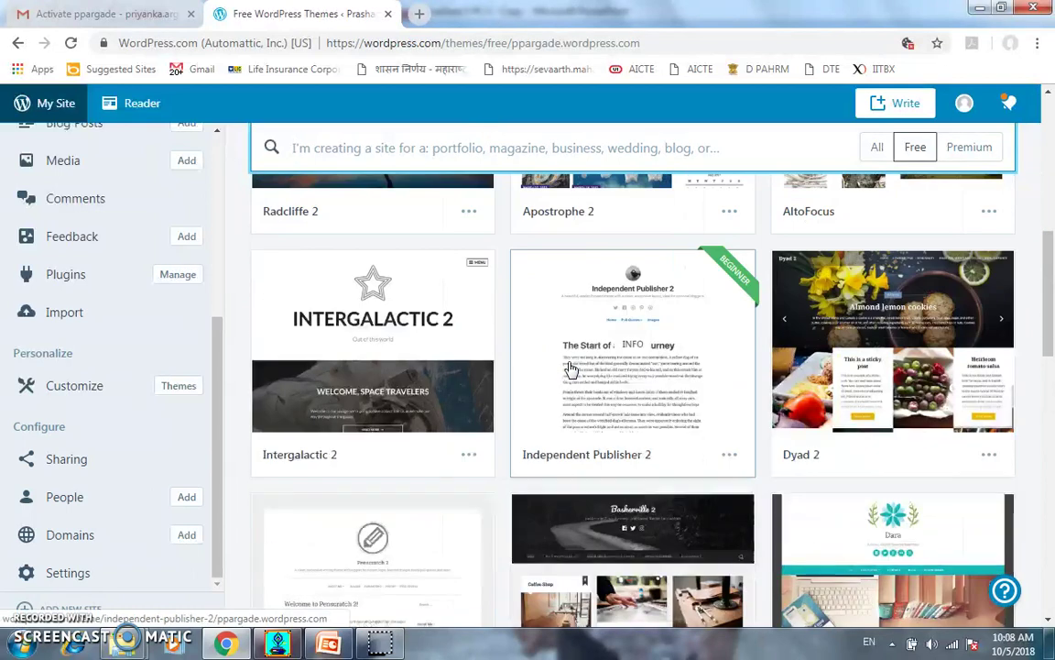
{"action": "scroll", "coordinate": [568, 370], "scroll_direction": "down", "scroll_amount": 3}
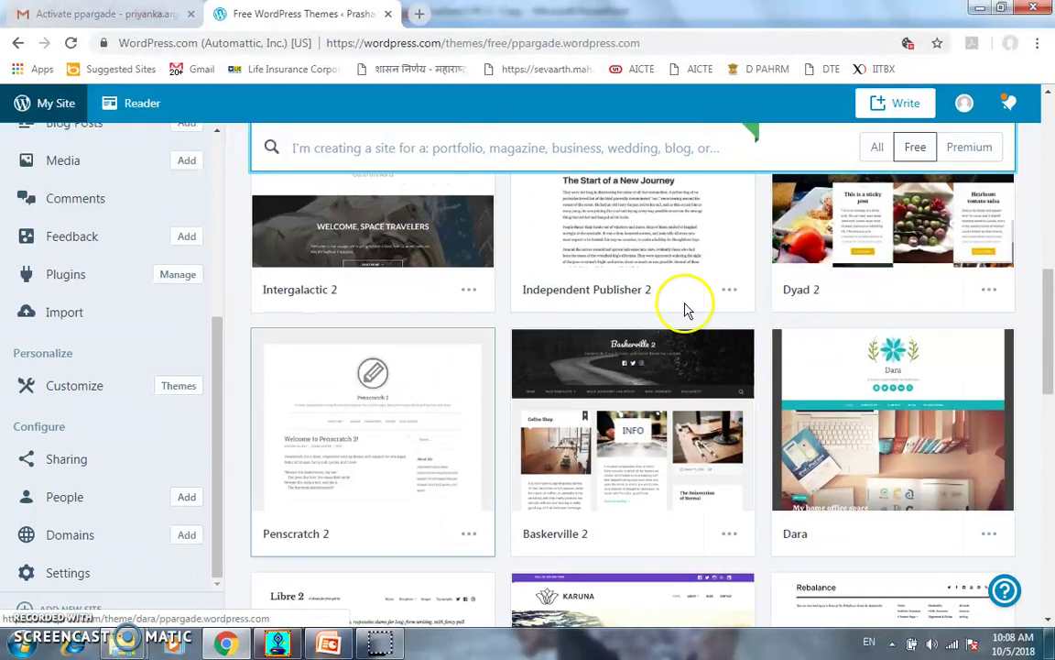
{"action": "scroll", "coordinate": [616, 332], "scroll_direction": "down", "scroll_amount": 2}
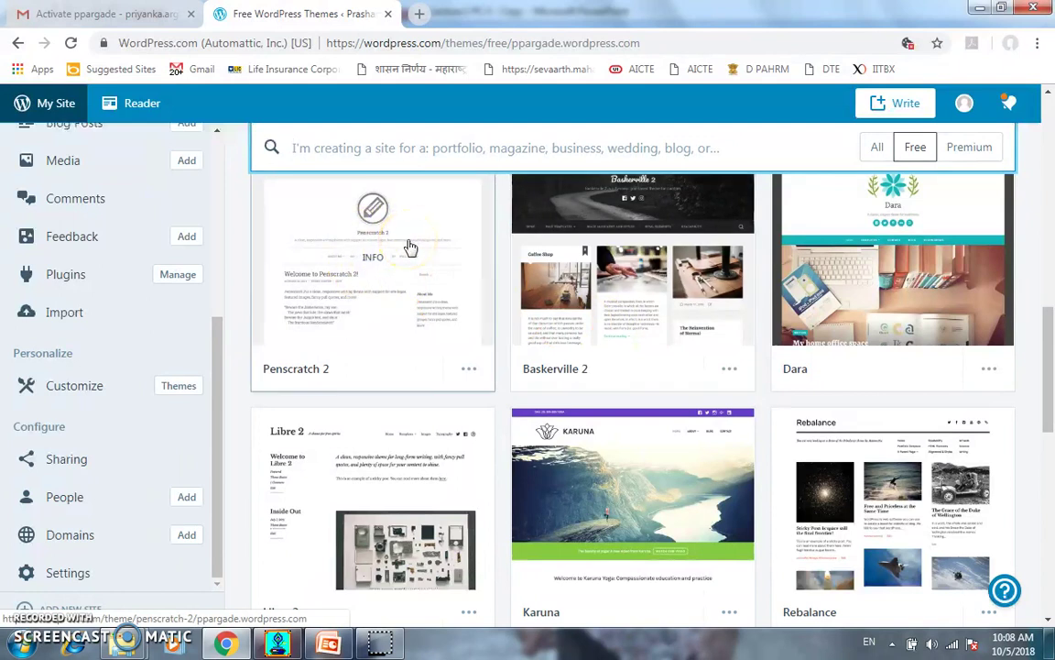
{"action": "scroll", "coordinate": [410, 247], "scroll_direction": "down", "scroll_amount": 1}
{"action": "scroll", "coordinate": [409, 248], "scroll_direction": "down", "scroll_amount": 1}
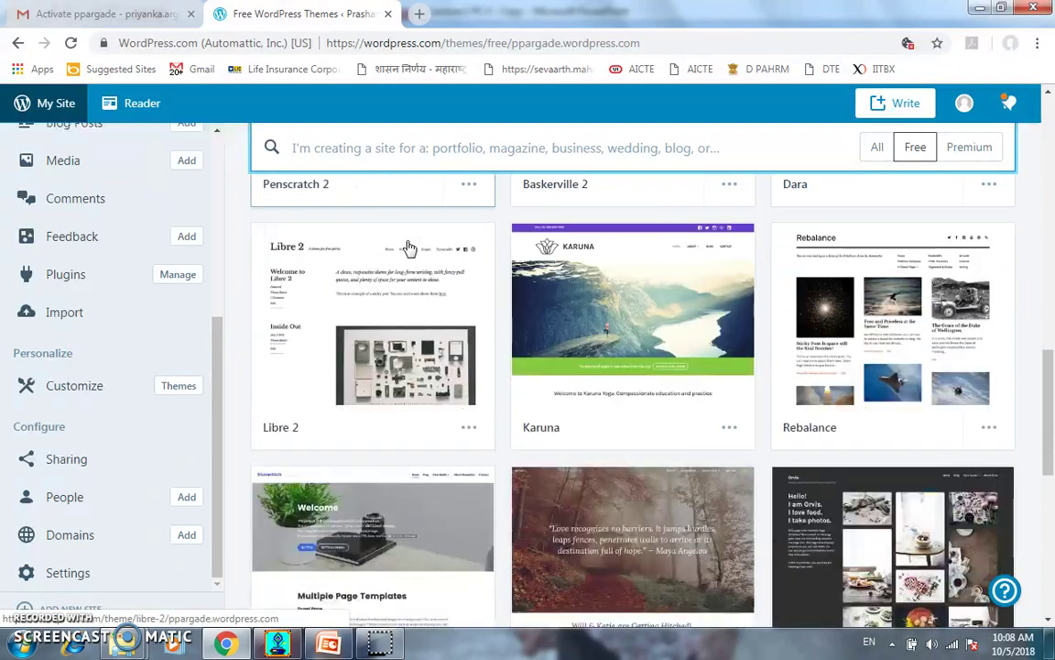
{"action": "scroll", "coordinate": [410, 249], "scroll_direction": "down", "scroll_amount": 2}
{"action": "scroll", "coordinate": [409, 249], "scroll_direction": "down", "scroll_amount": 3}
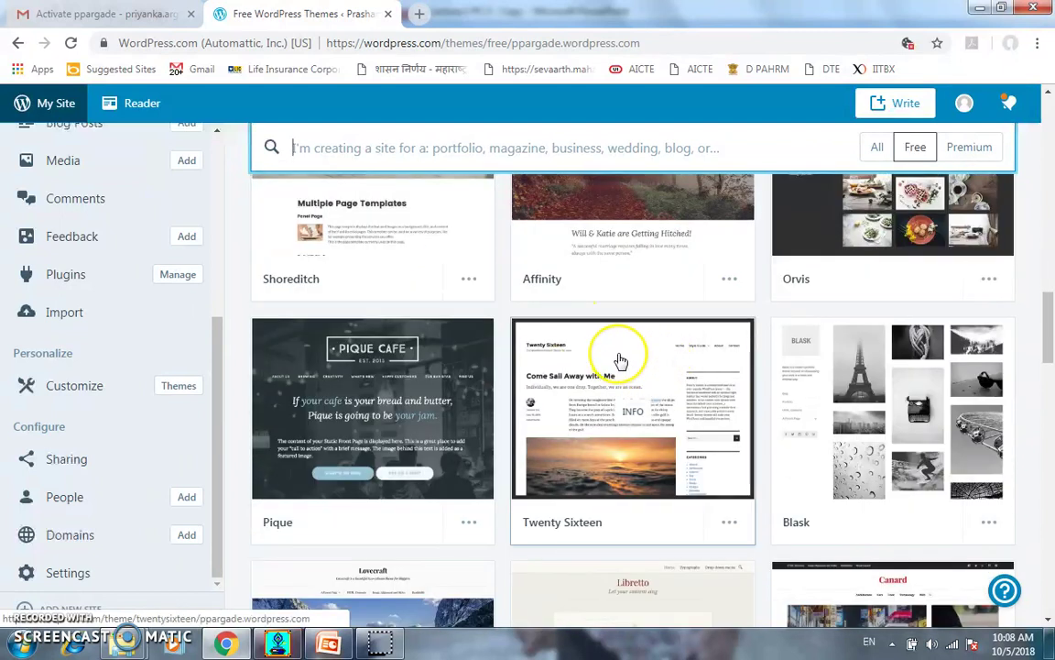
Activate the Twenty Sixteen theme and choose Customize site in the confirmation dialog
{"action": "left_click", "coordinate": [619, 357]}
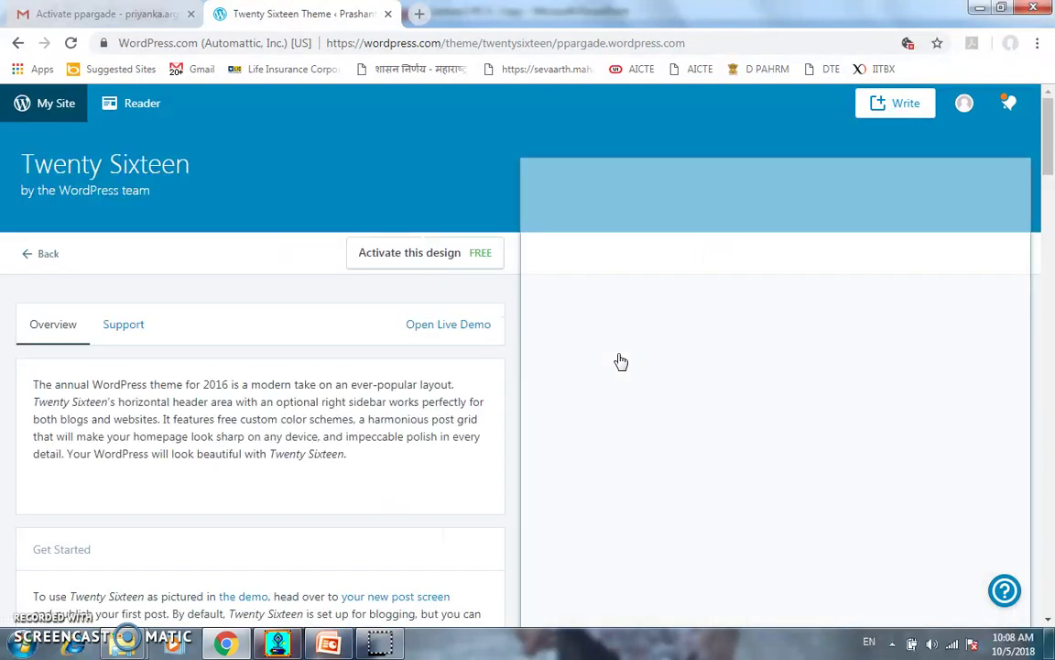
{"action": "left_click", "coordinate": [400, 259]}
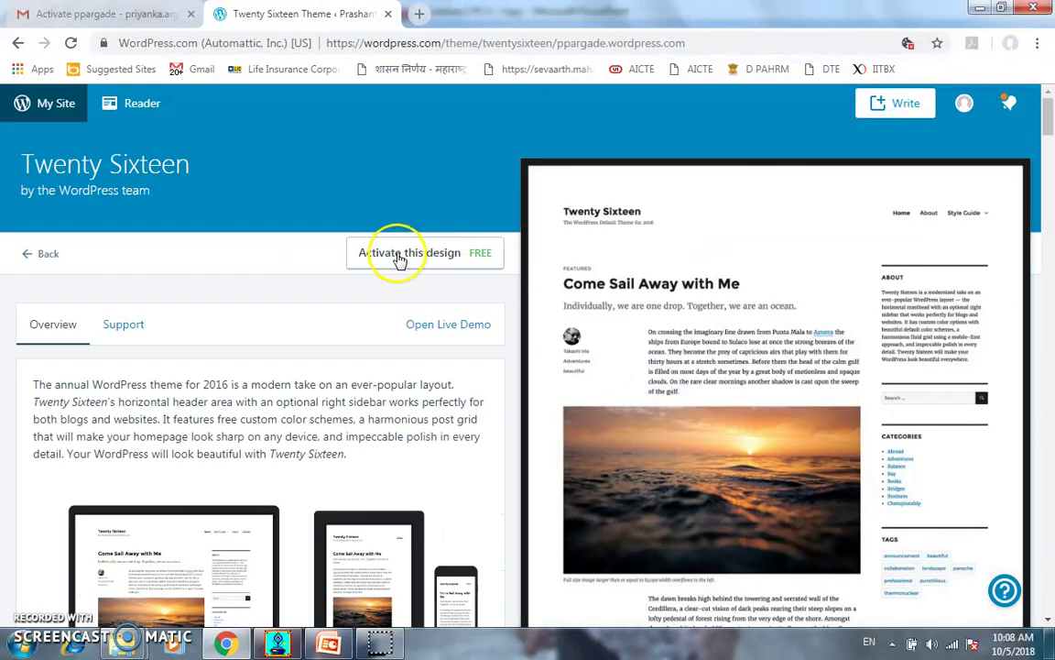
{"action": "left_click", "coordinate": [401, 258]}
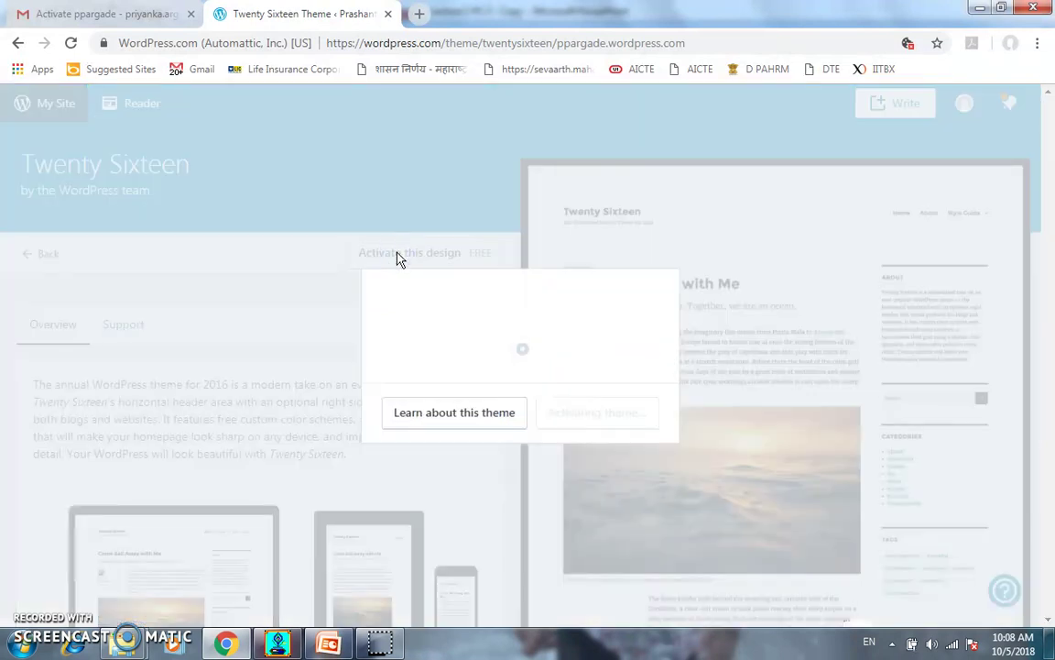
{"action": "left_click", "coordinate": [455, 252]}
{"action": "left_click", "coordinate": [589, 414]}
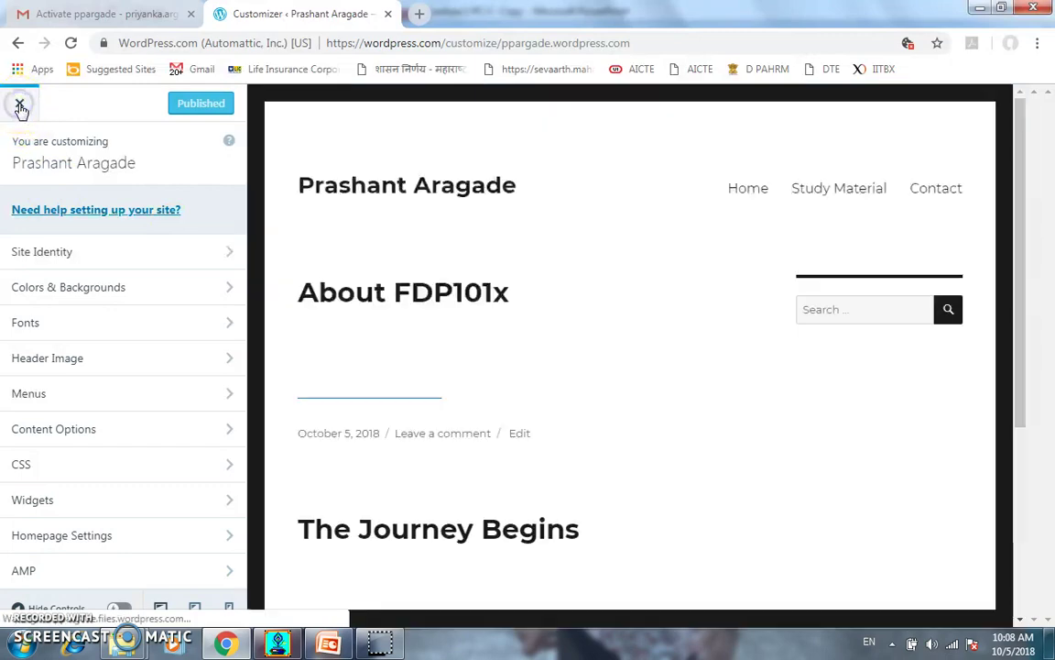
Close the Customizer and view the live site in its Twenty Sixteen layout
{"action": "left_click", "coordinate": [20, 106]}
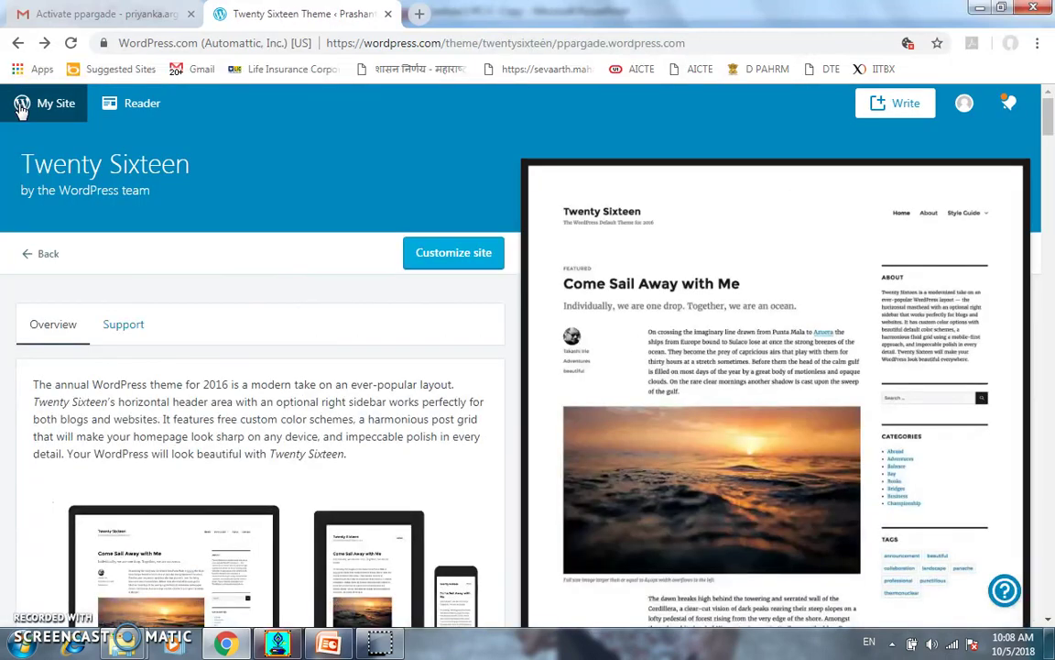
{"action": "left_click", "coordinate": [48, 108]}
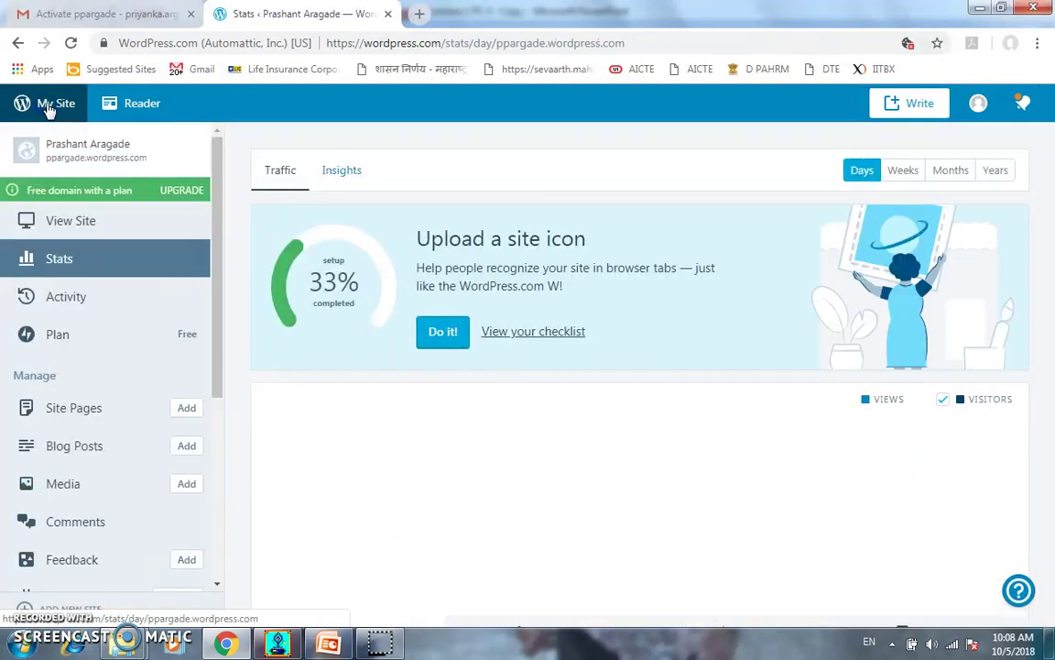
{"action": "left_click", "coordinate": [78, 224]}
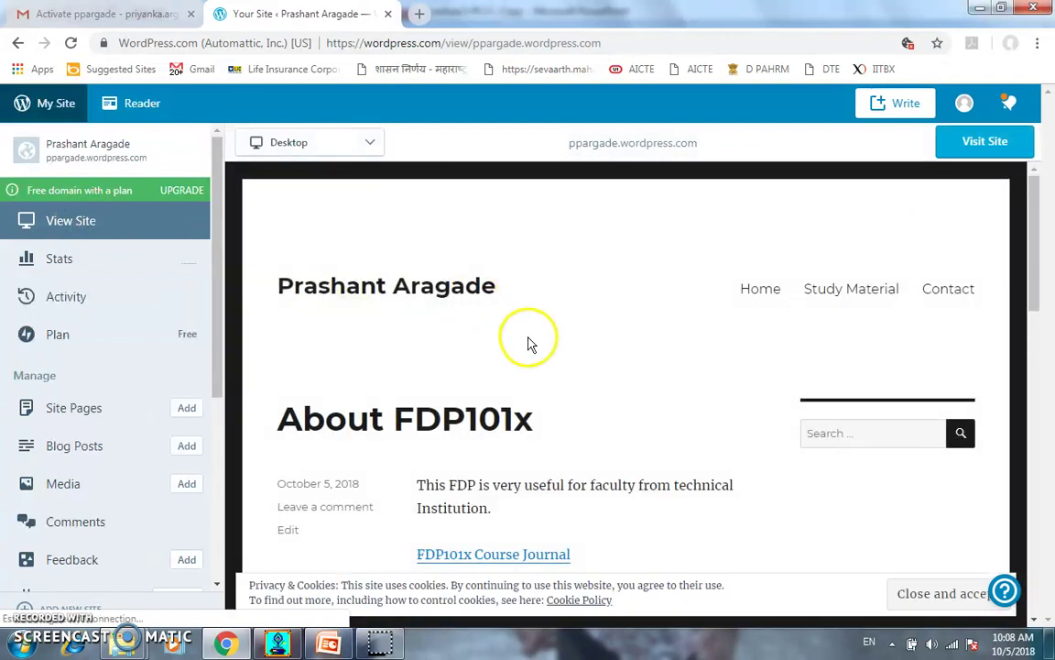
{"action": "scroll", "coordinate": [528, 344], "scroll_direction": "down", "scroll_amount": 6}
{"action": "scroll", "coordinate": [528, 351], "scroll_direction": "up", "scroll_amount": 5}
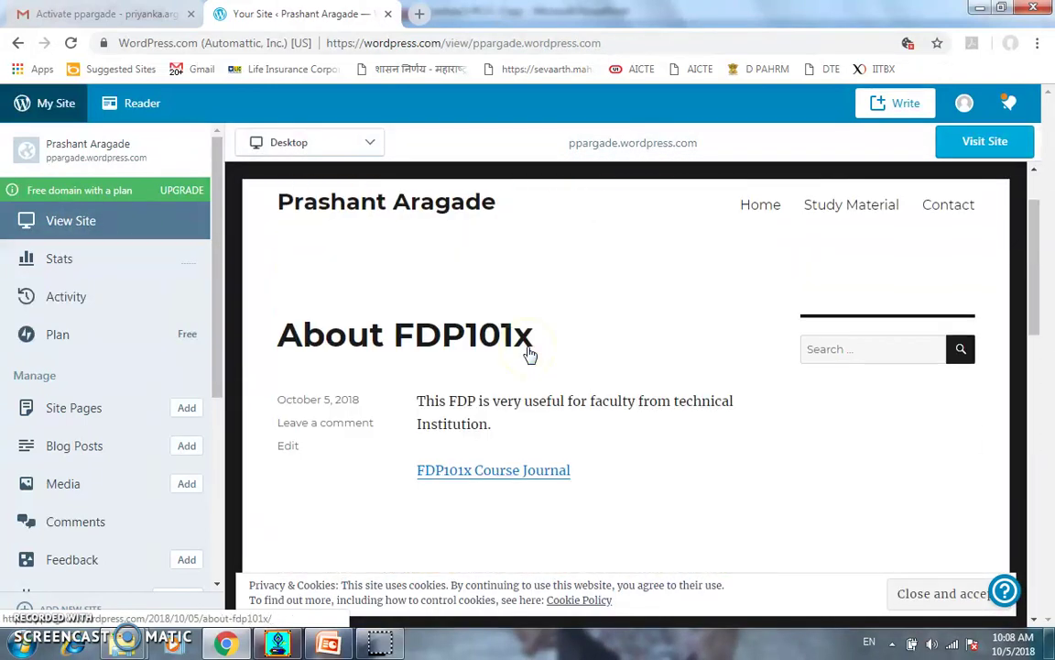
{"action": "scroll", "coordinate": [641, 330], "scroll_direction": "up", "scroll_amount": 1}
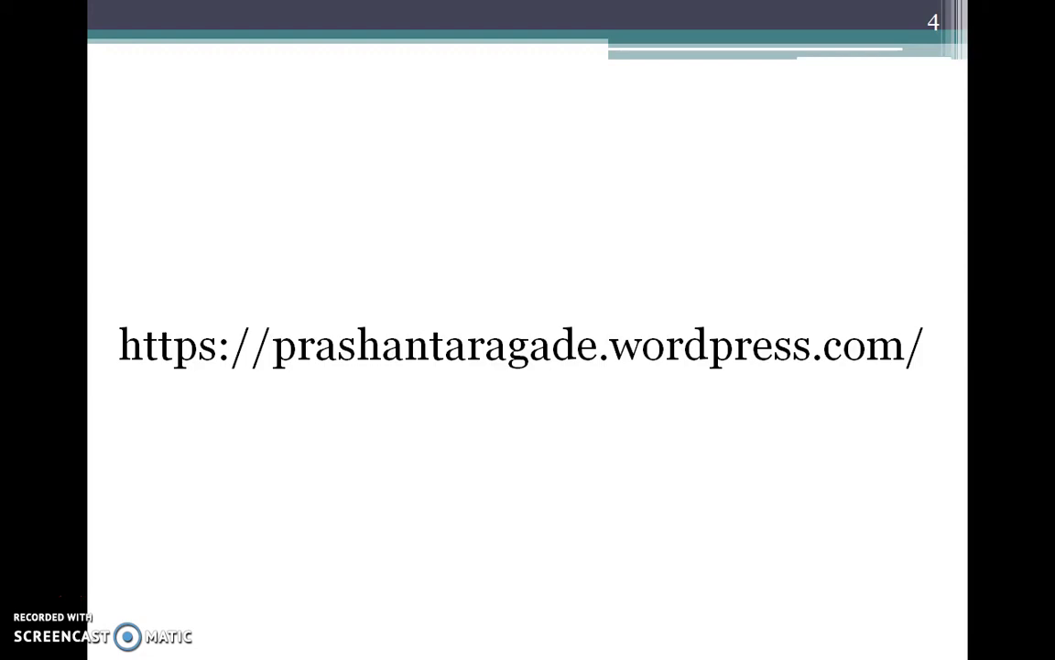
Advance the slideshow to the THANK YOU!! slide
{"action": "left_click", "coordinate": [532, 403]}
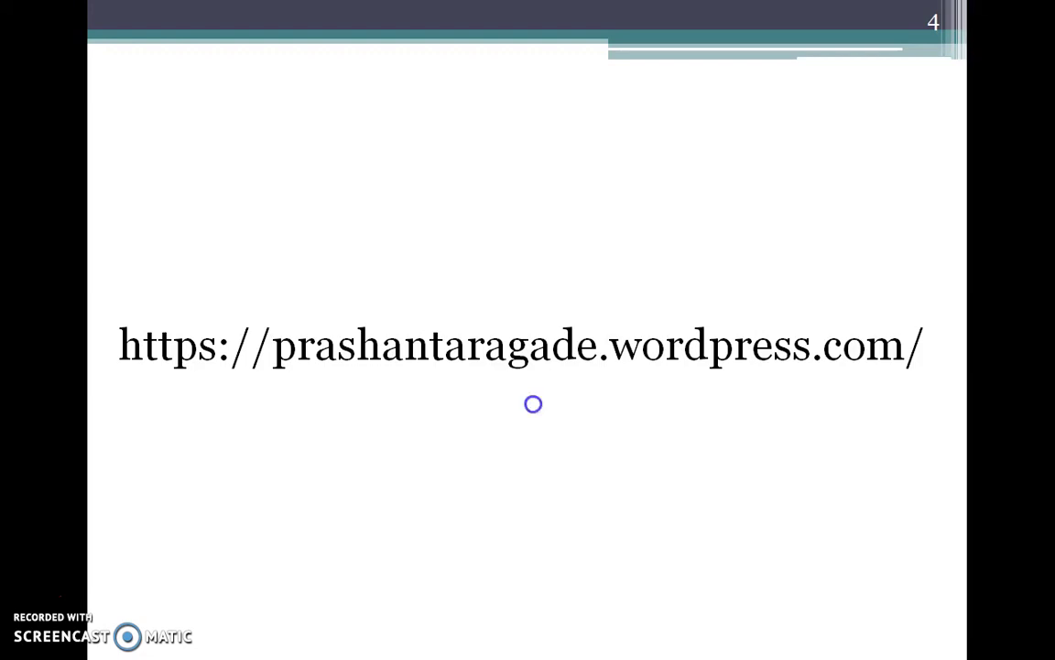